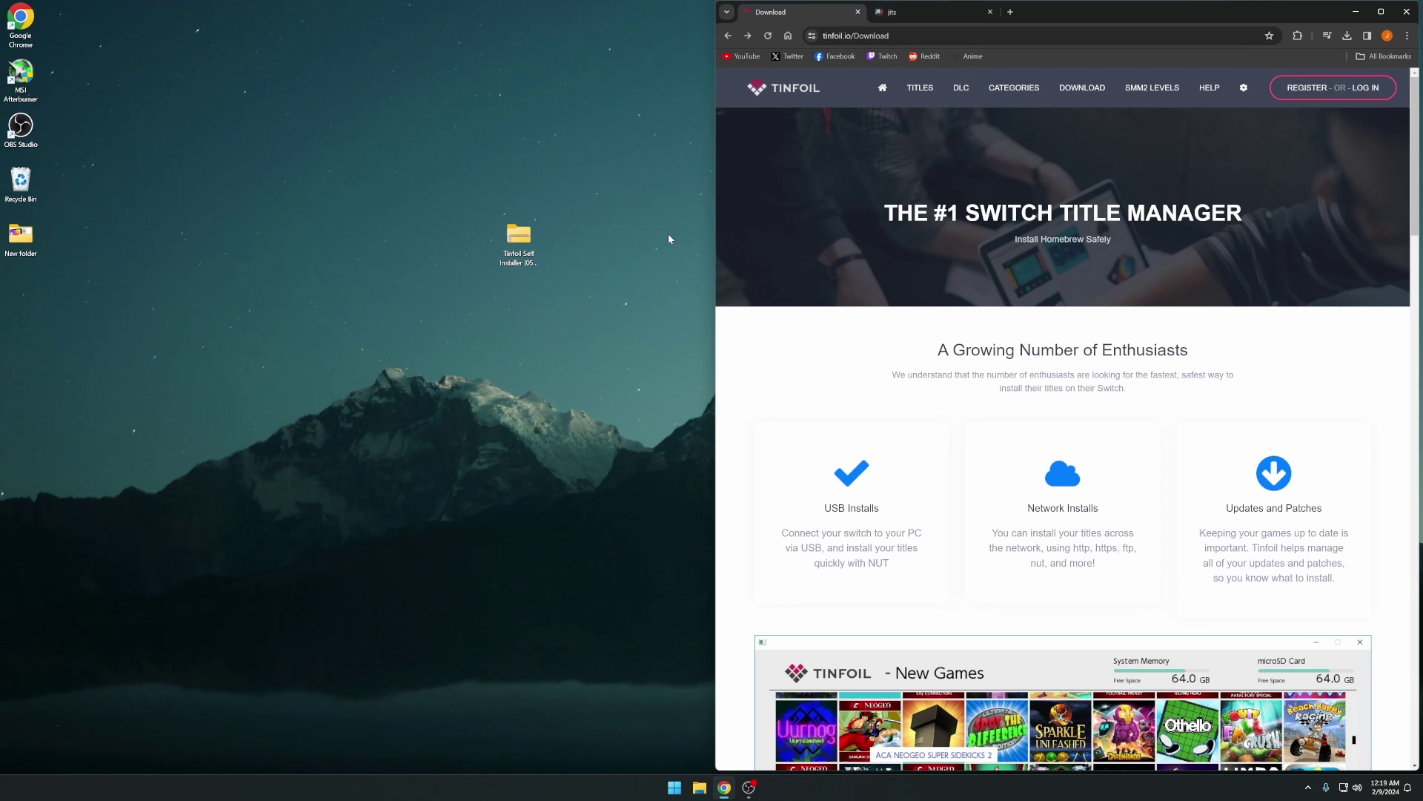
Switch to the jits.site tab listing AIO, Sigpatches and LiberaShop links
click(919, 15)
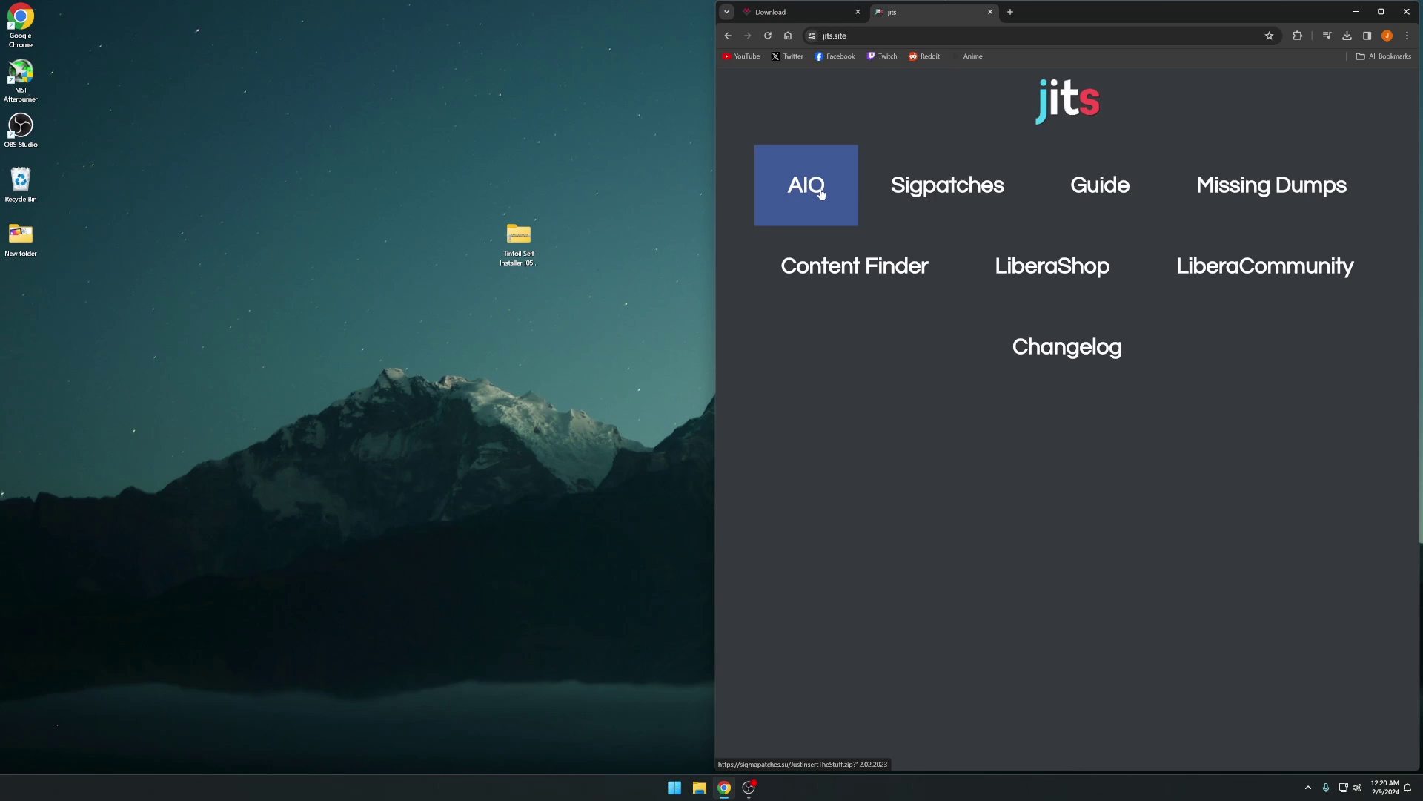
Review the Tinfoil 17.0 download buttons on tinfoil.io, then minimise Chrome to show the desktop
click(808, 13)
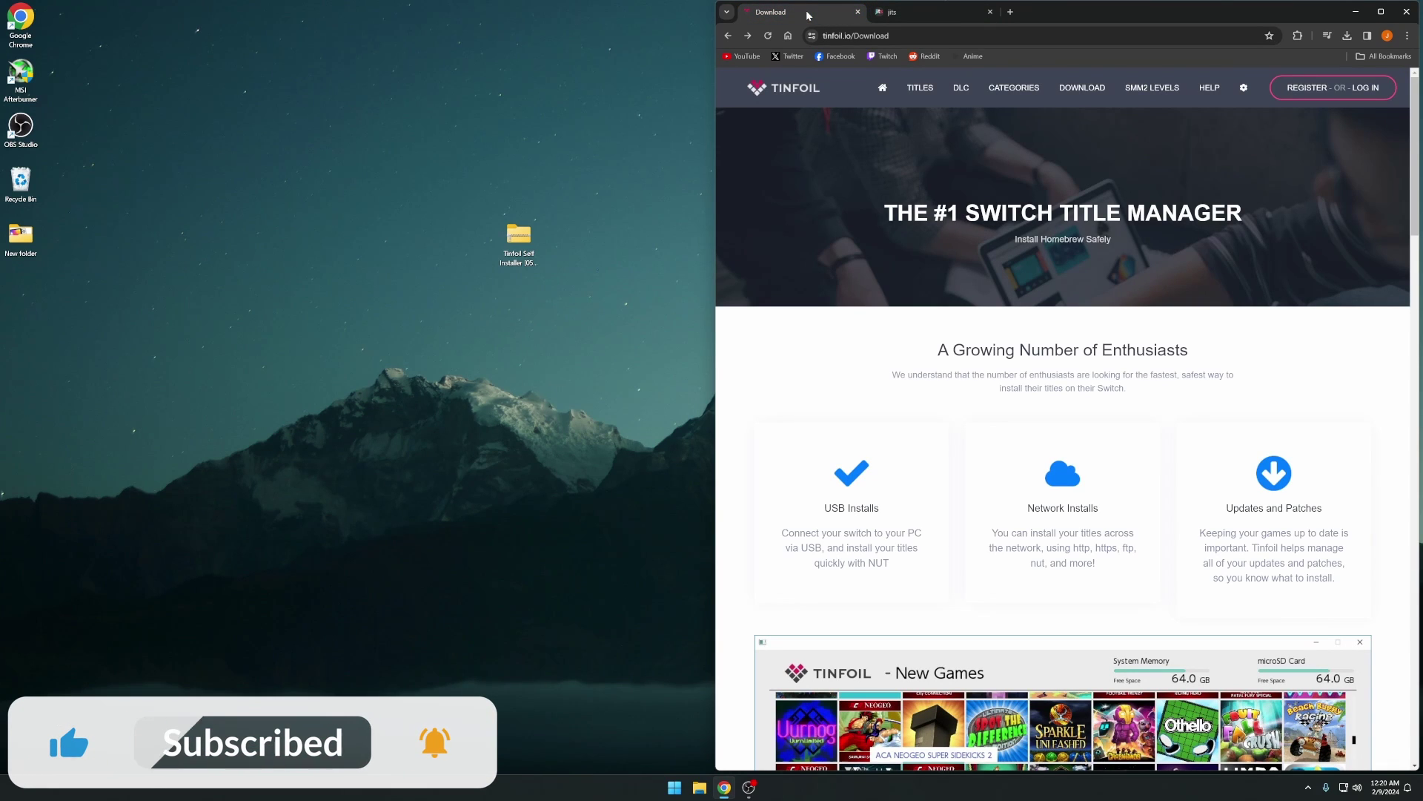
scroll(1062, 415, down, 2)
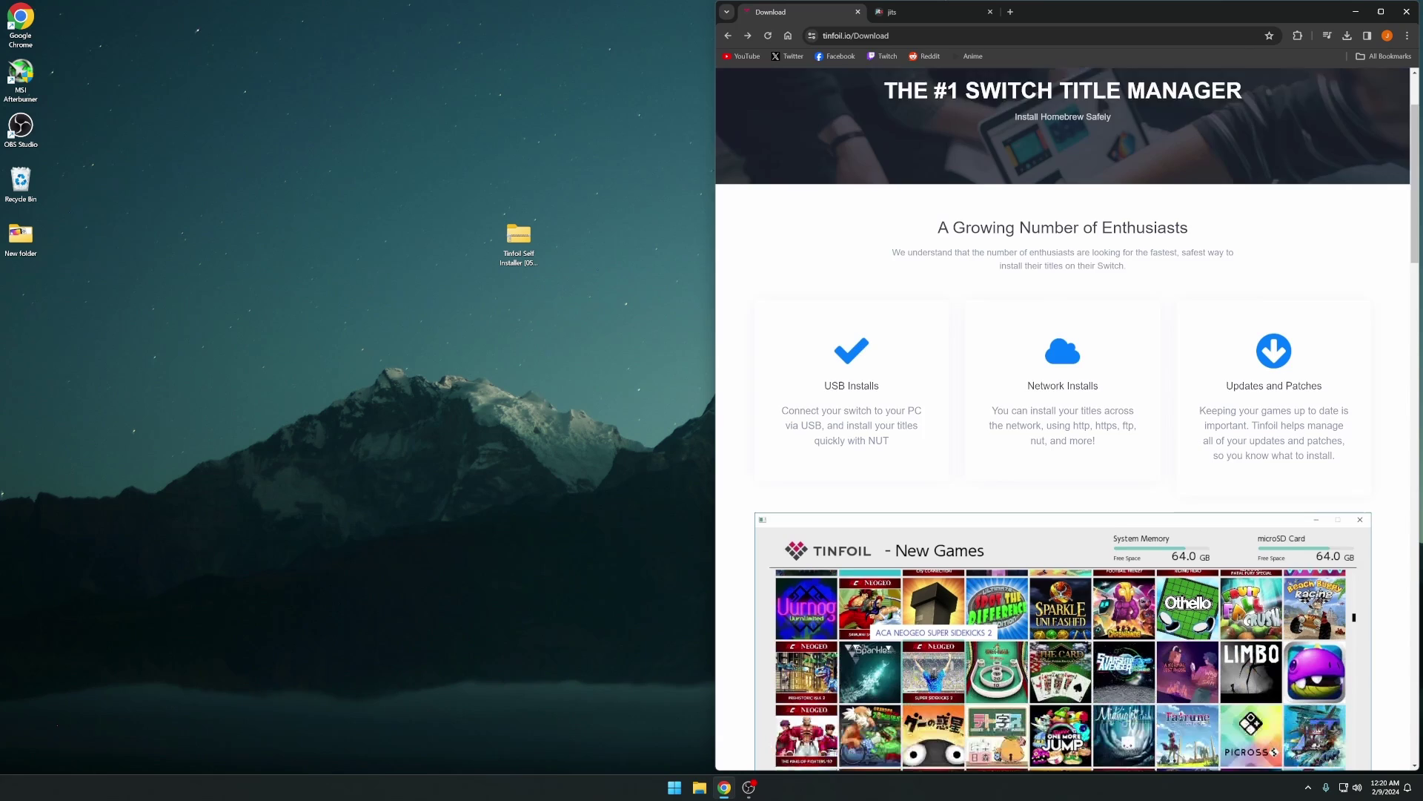
scroll(1026, 354, down, 20)
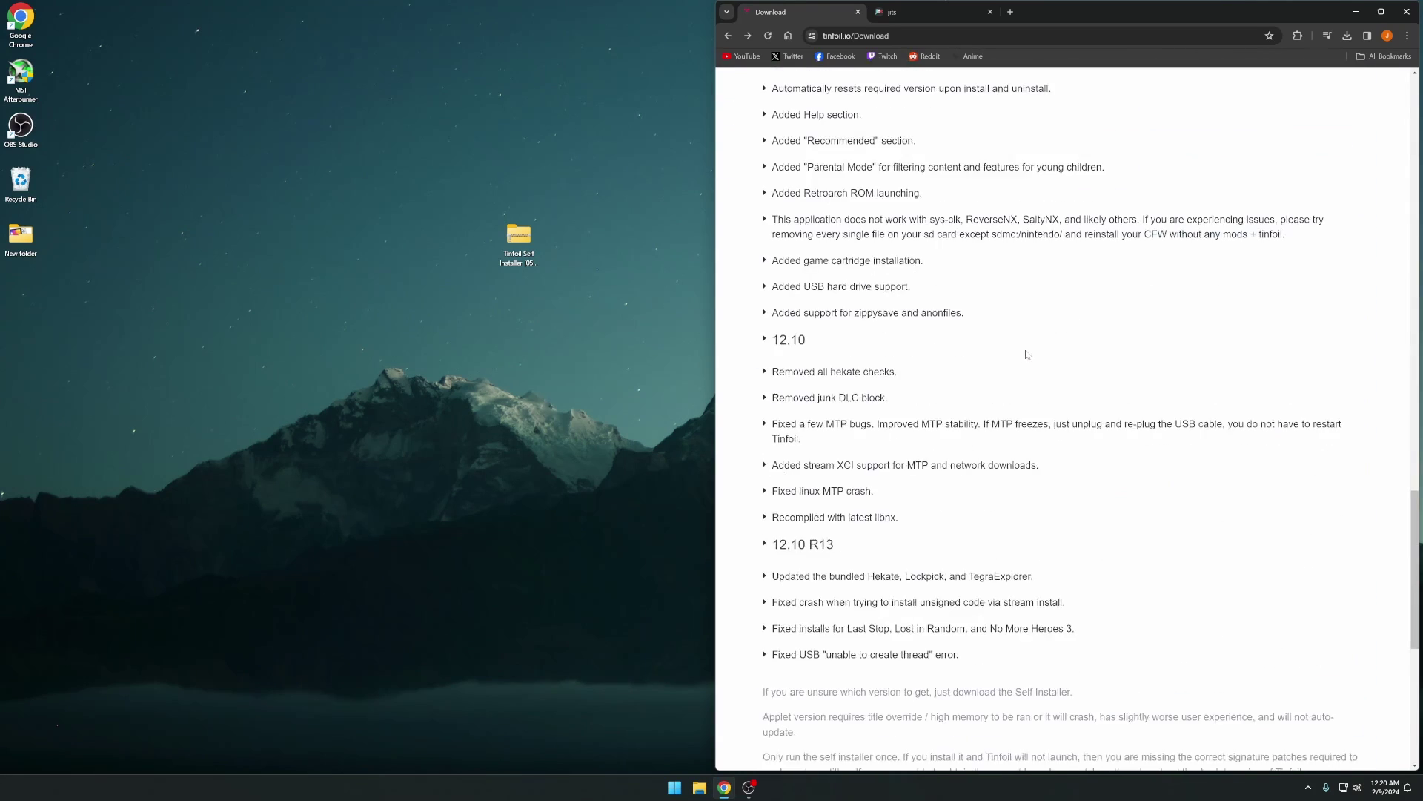
scroll(1027, 354, down, 5)
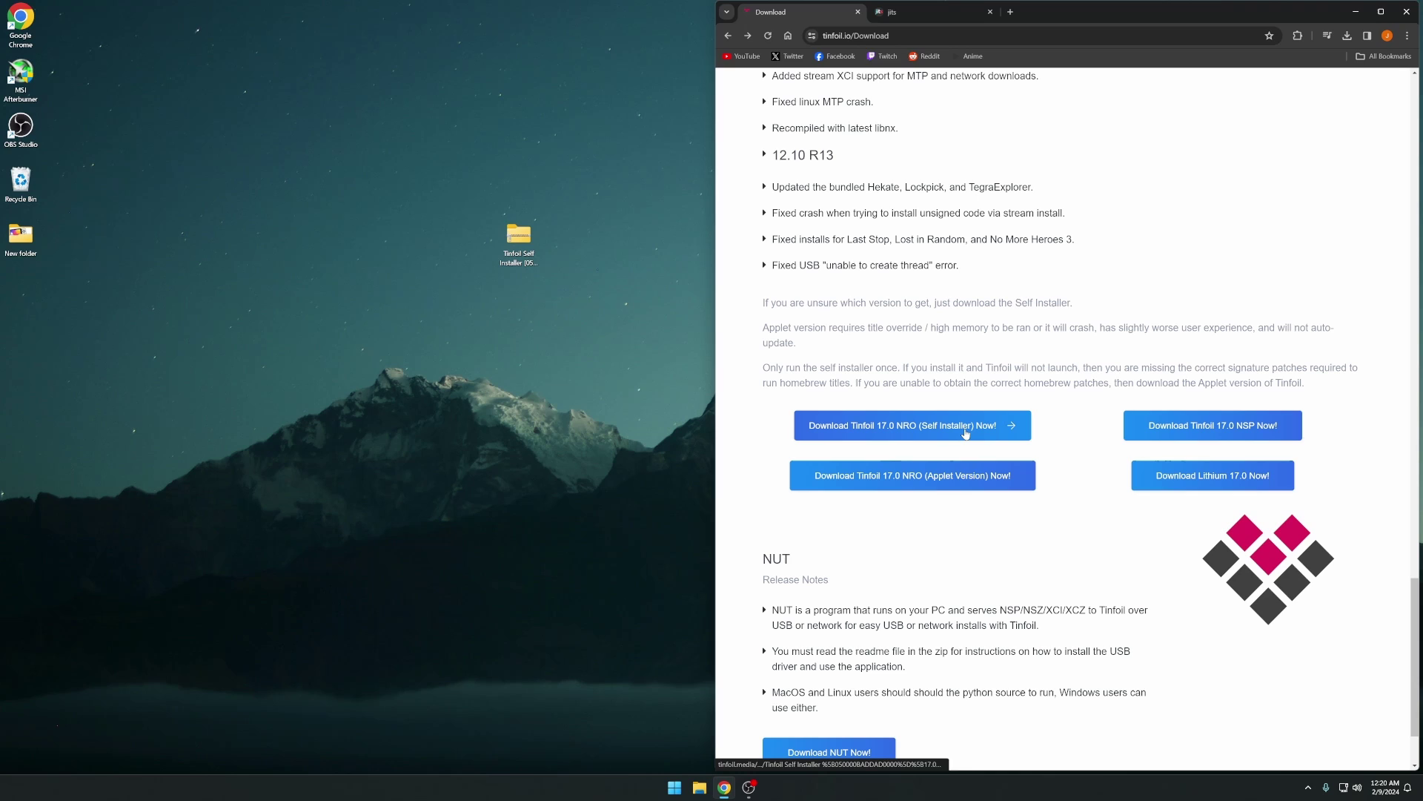
click(1356, 12)
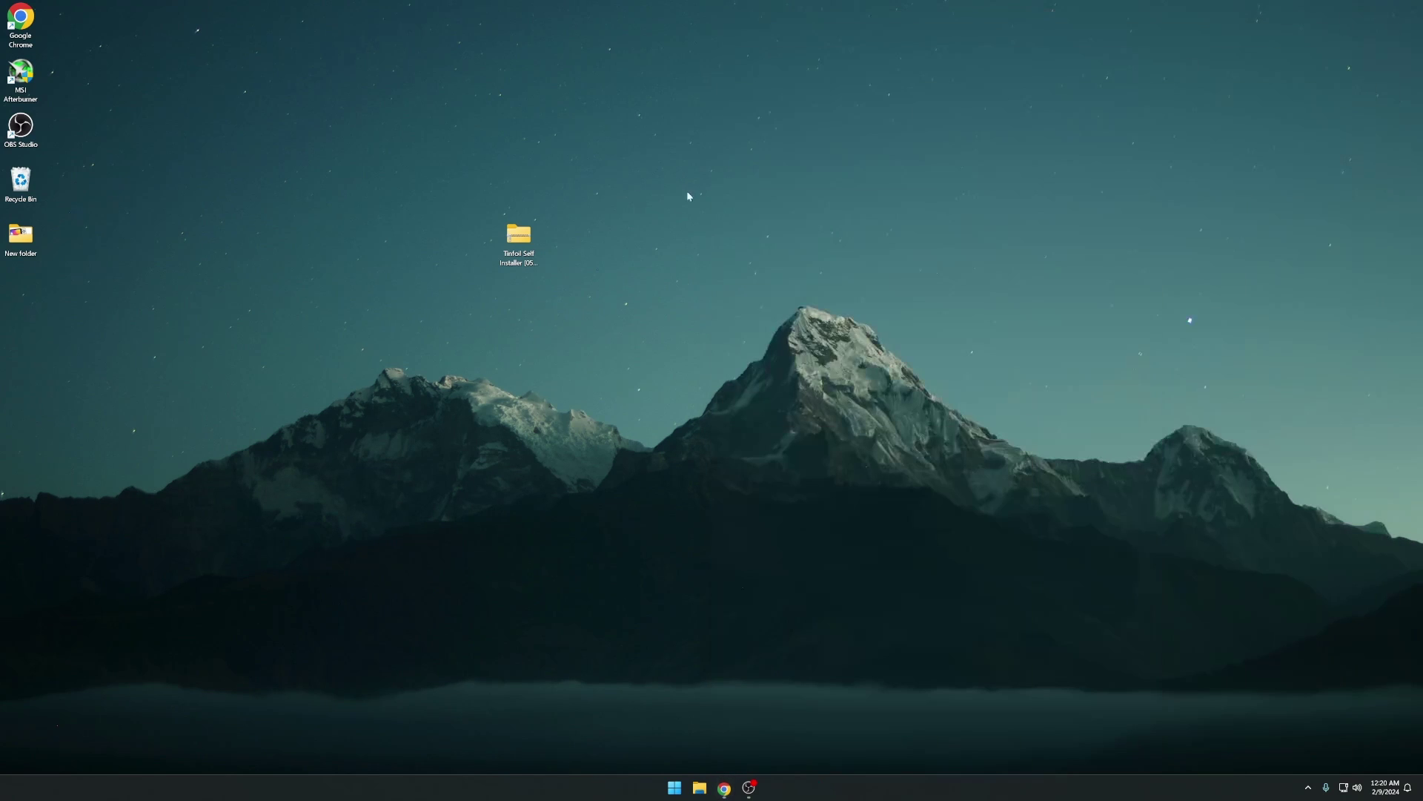
Extract the Tinfoil Self Installer zip to the desktop and move its folder window to the upper right
drag(519, 234, 723, 300)
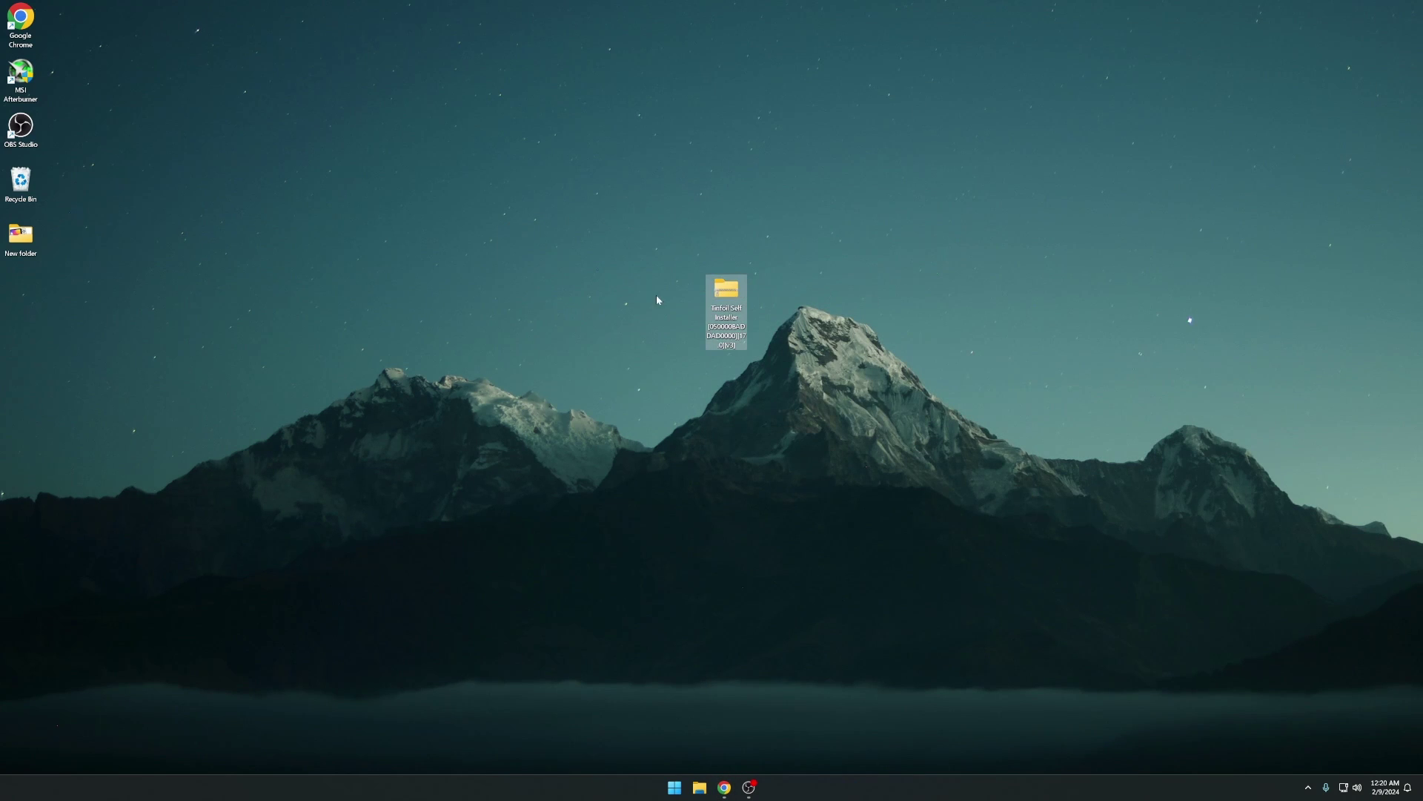
right_click(731, 291)
key(Escape)
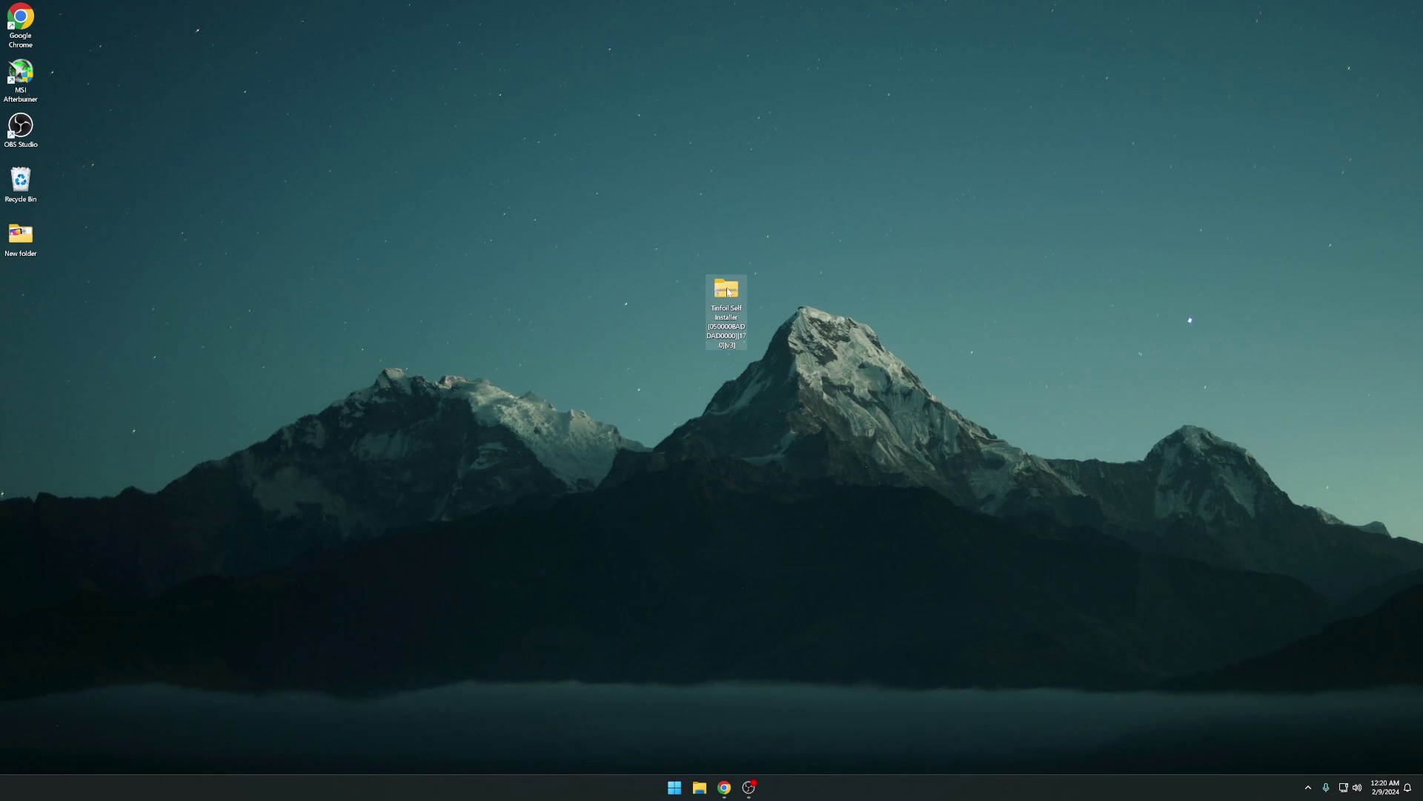
right_click(726, 290)
click(774, 381)
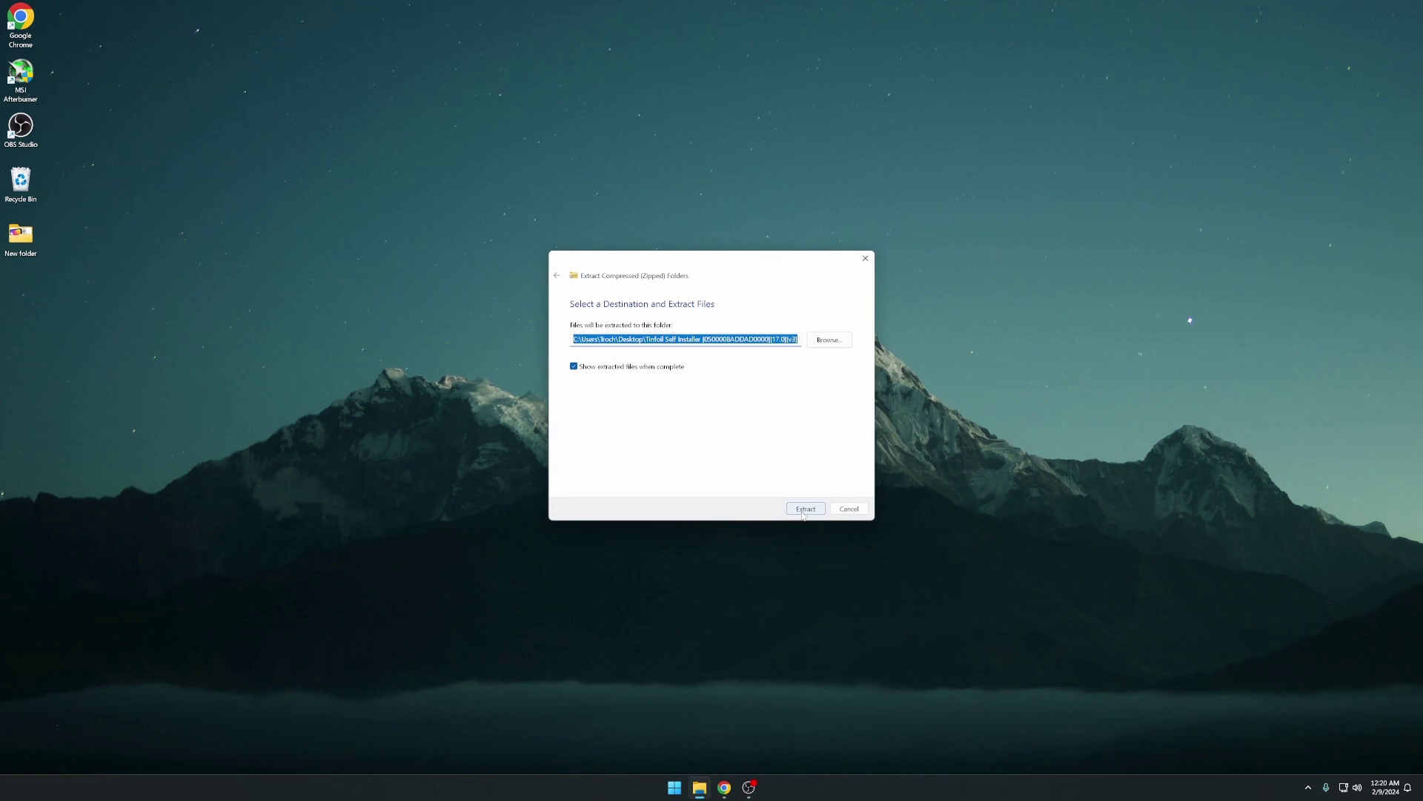
click(806, 509)
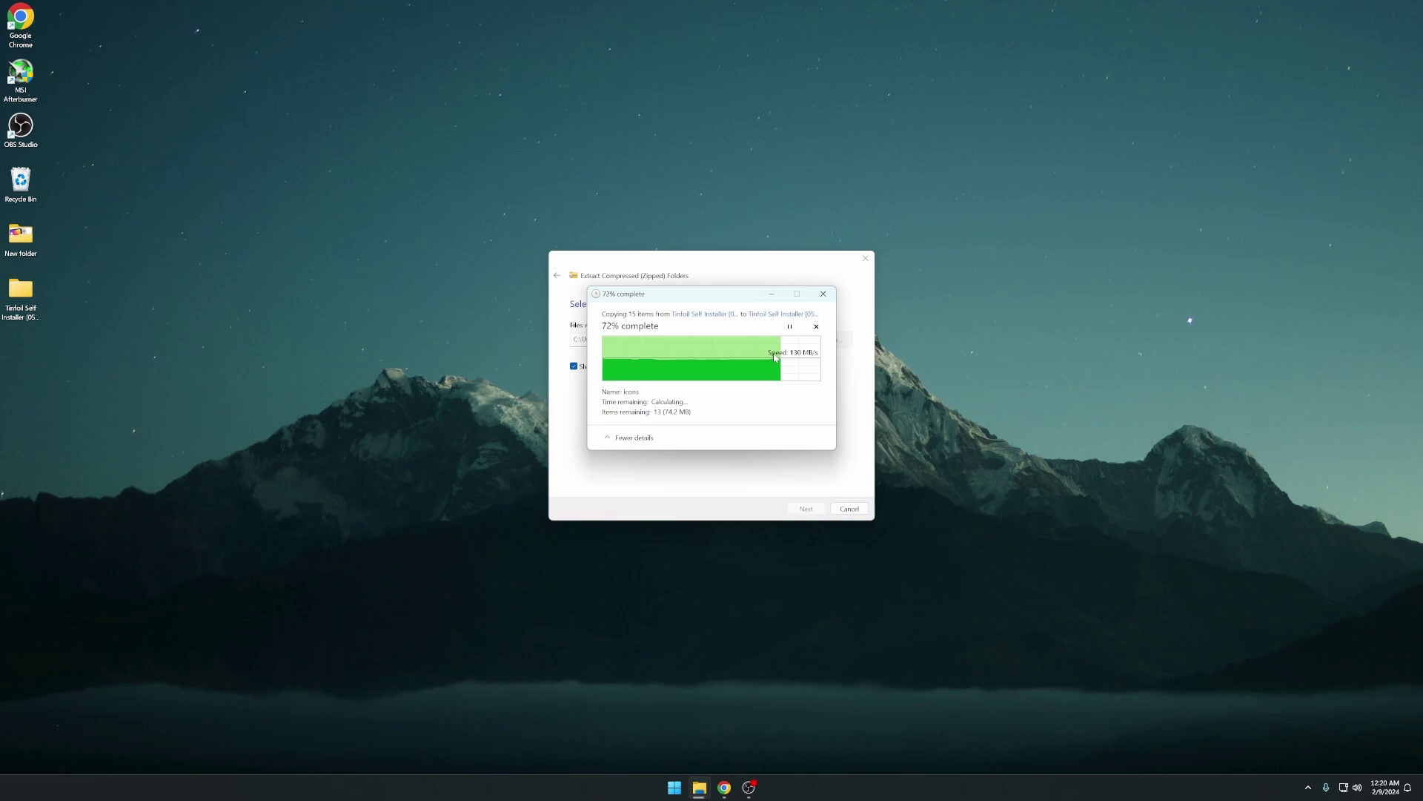
drag(307, 252, 868, 173)
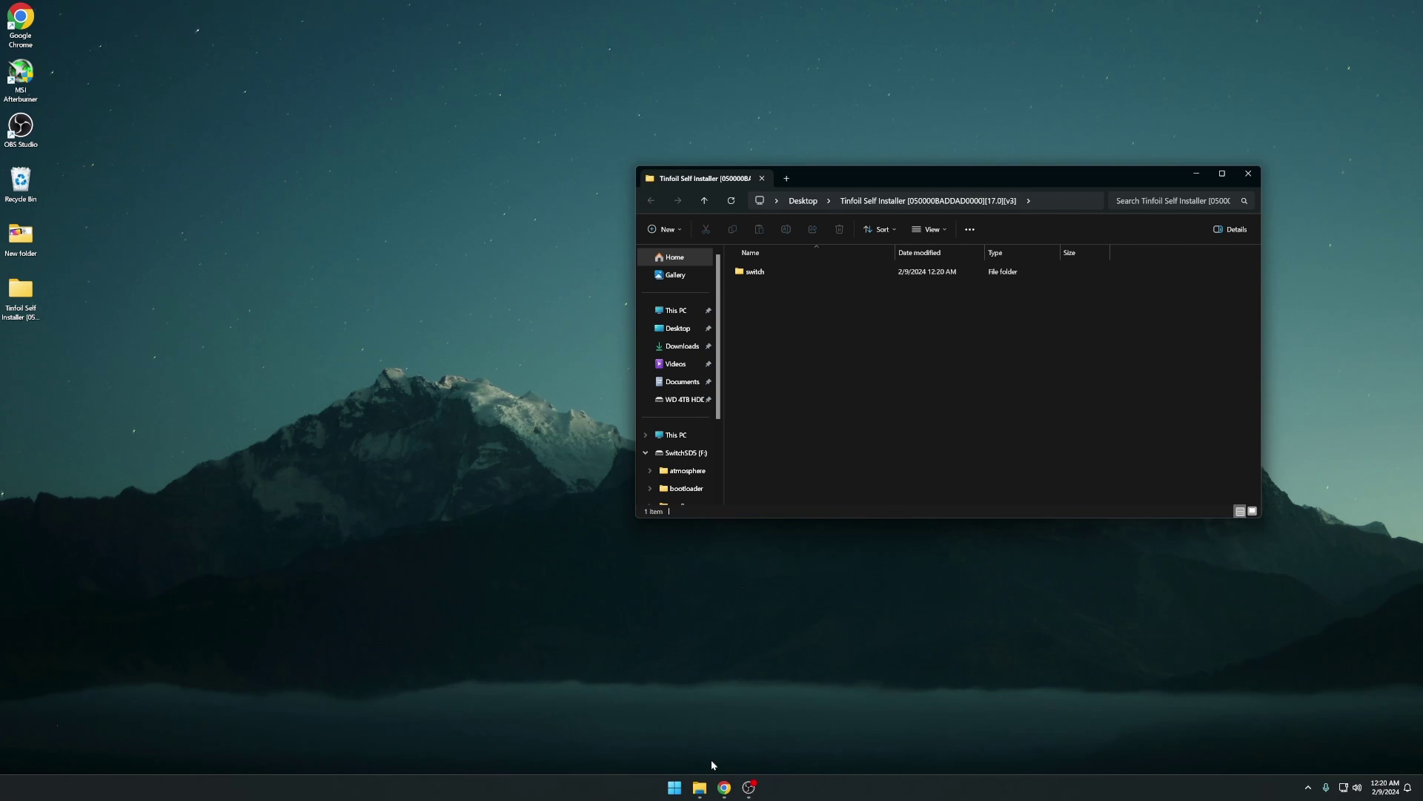
Open This PC and the Switch SD card drive F: in a new Explorer window
click(700, 790)
right_click(699, 797)
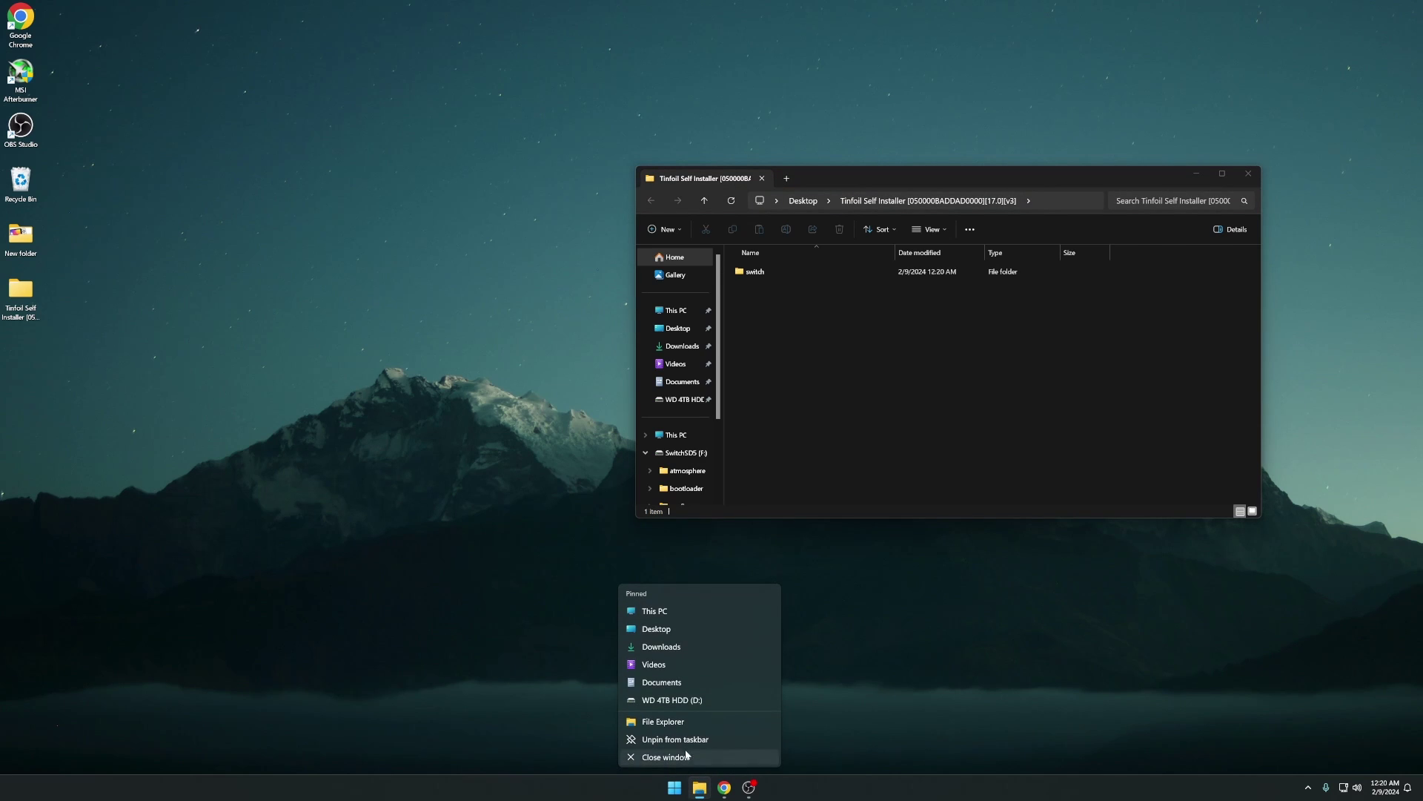
click(665, 615)
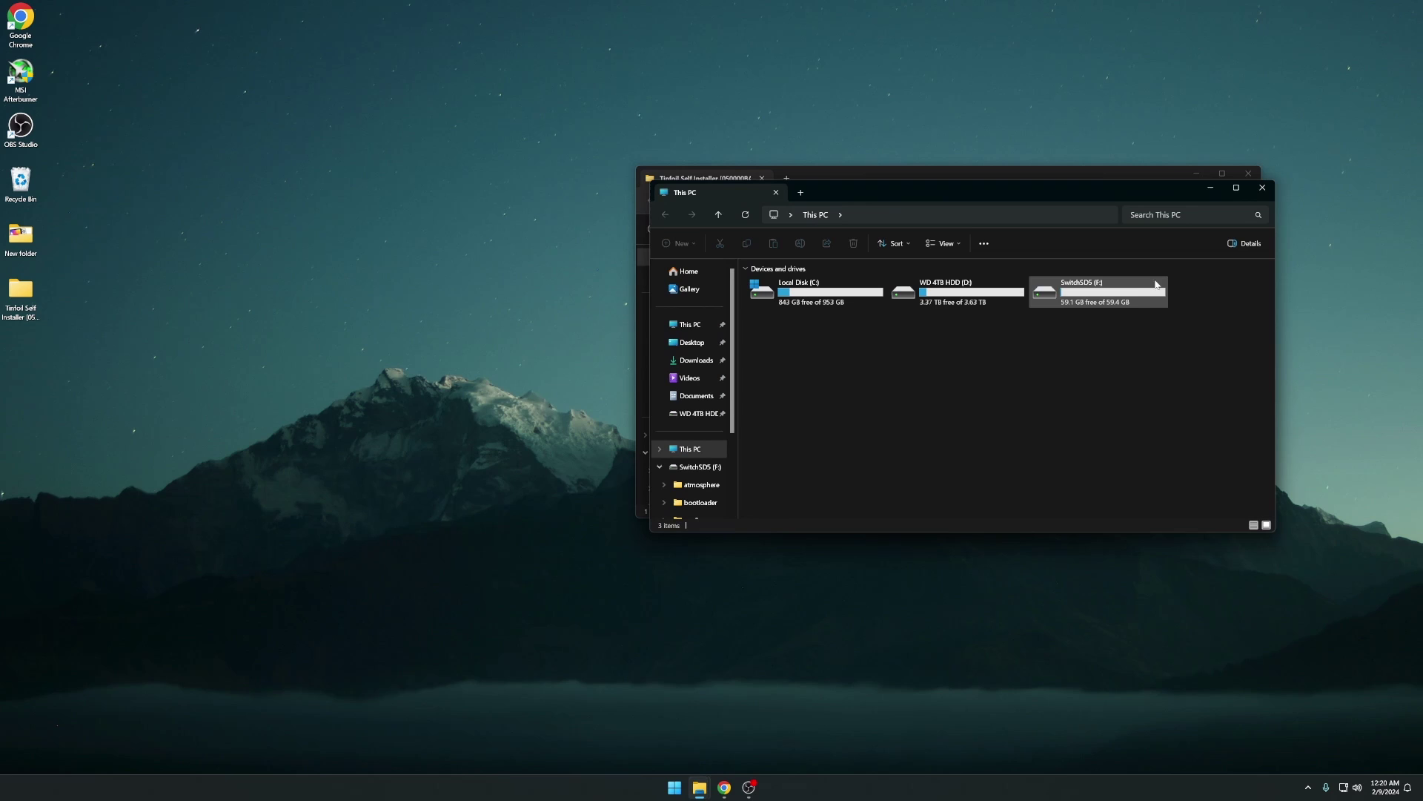
double_click(1082, 292)
drag(991, 191, 502, 337)
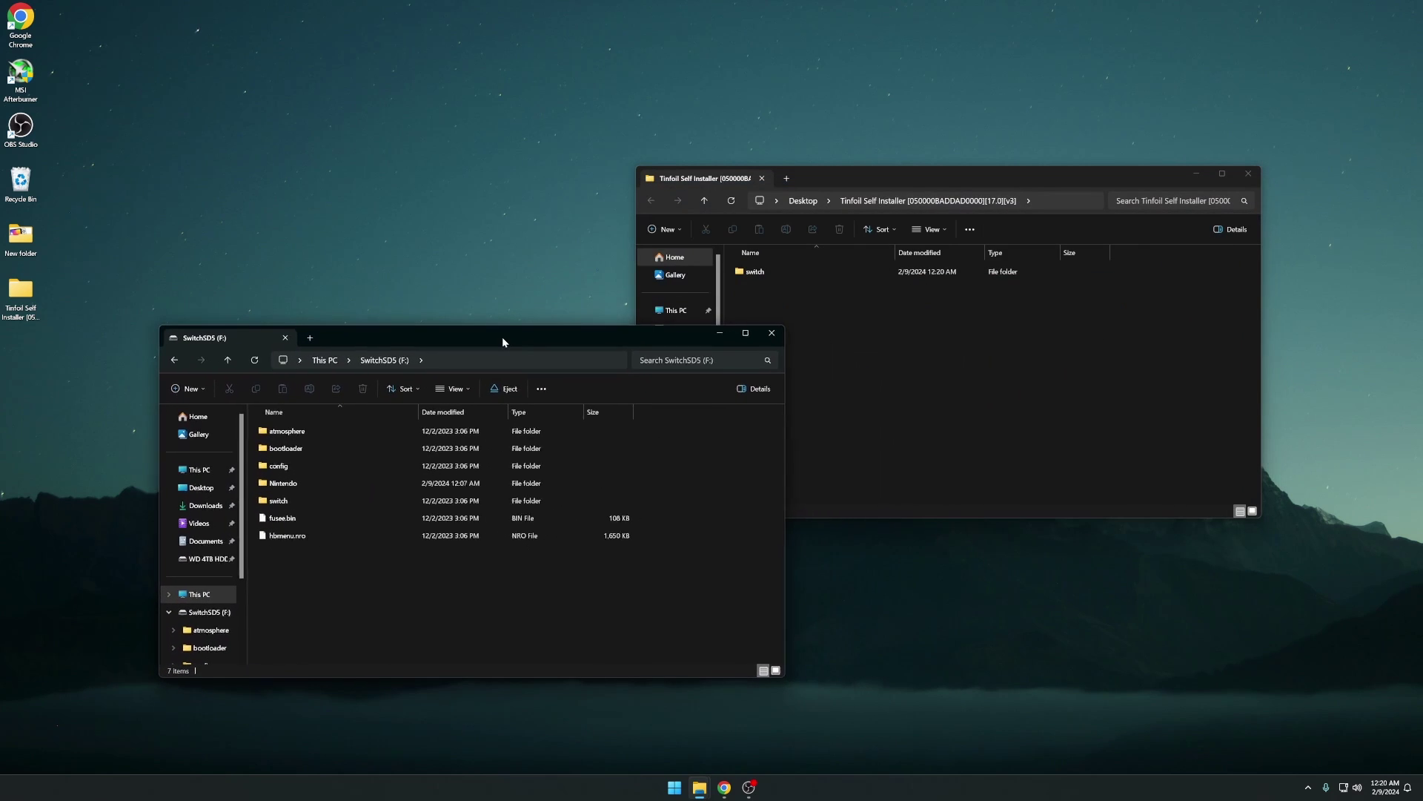
Copy the switch folder onto the SD card root, replacing existing files, then close both windows
click(740, 327)
drag(750, 274, 404, 582)
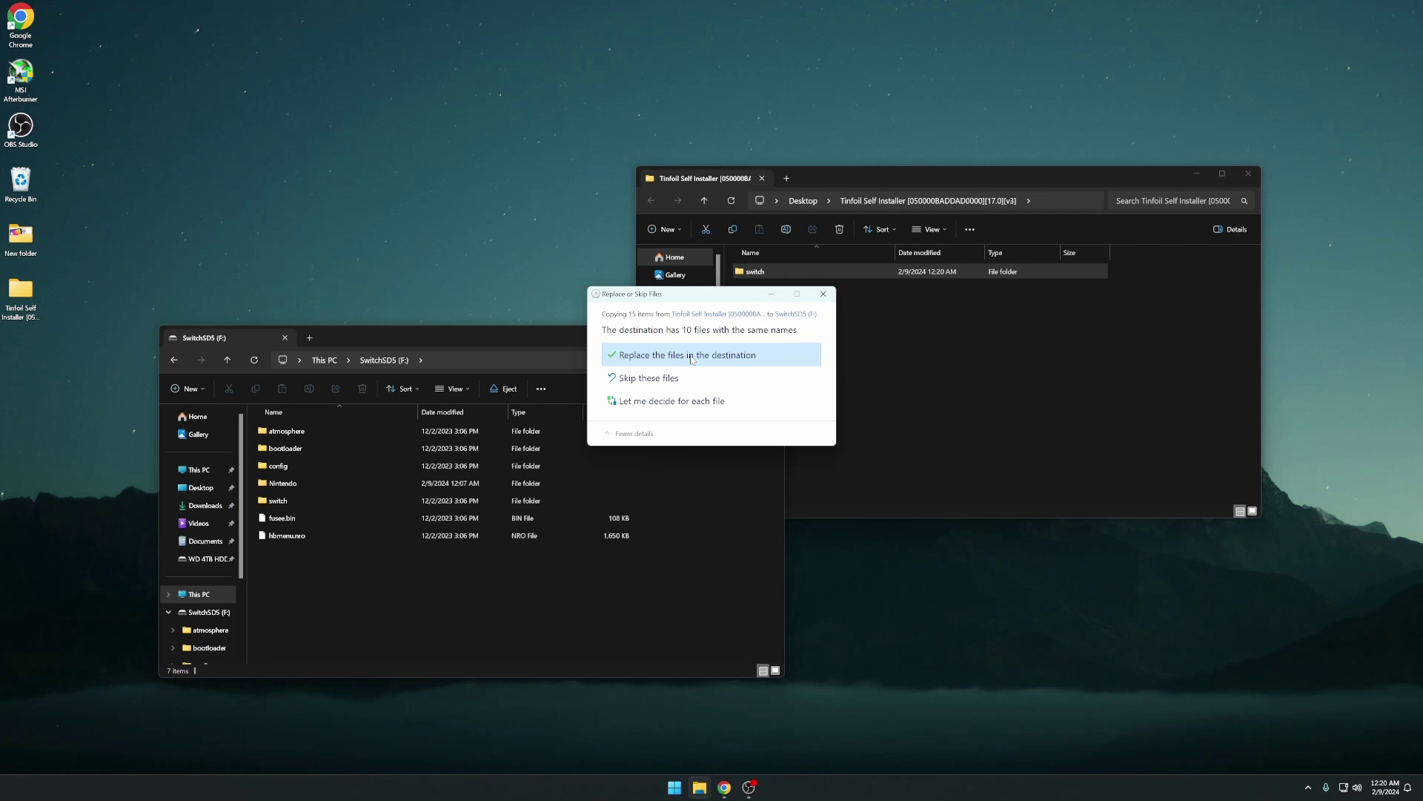
click(691, 357)
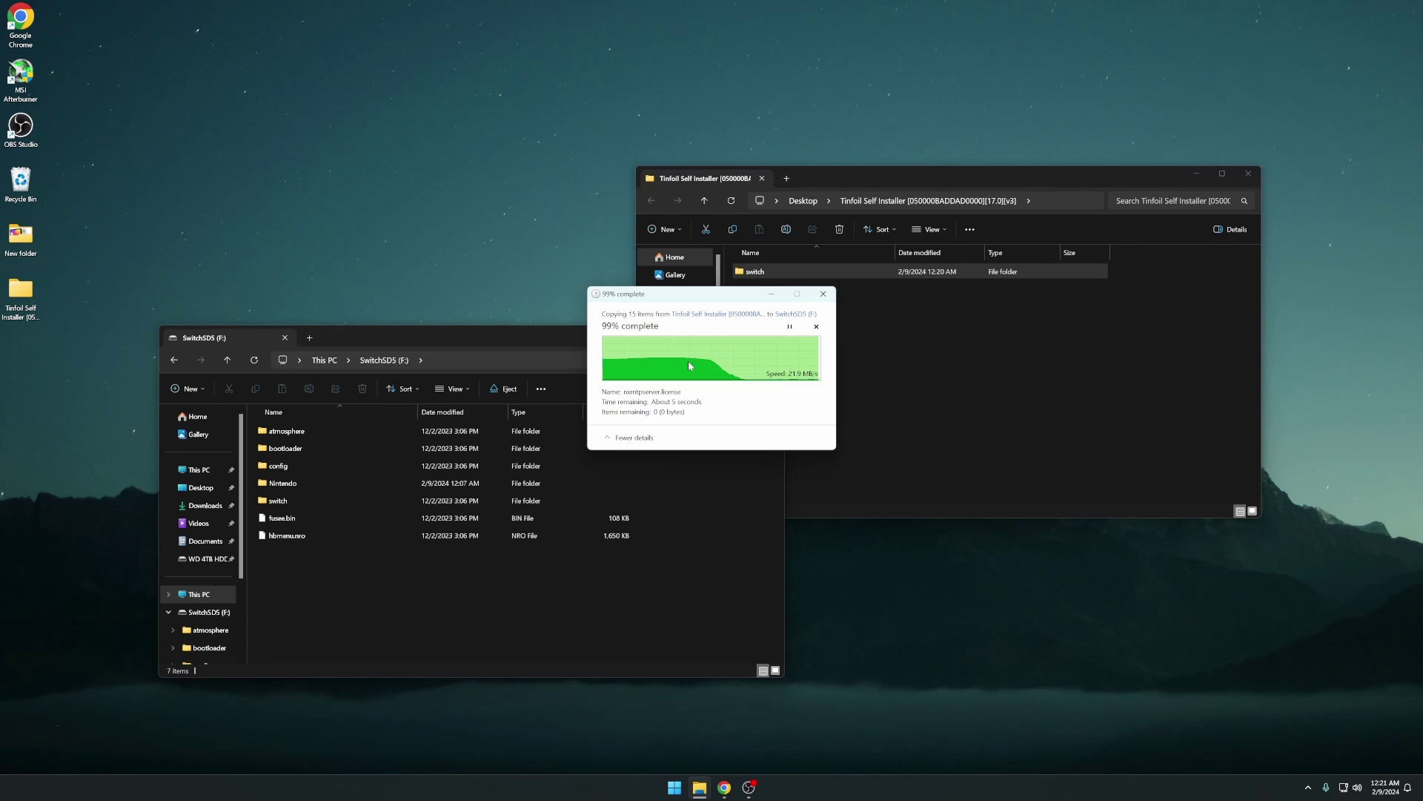
click(1248, 172)
click(772, 334)
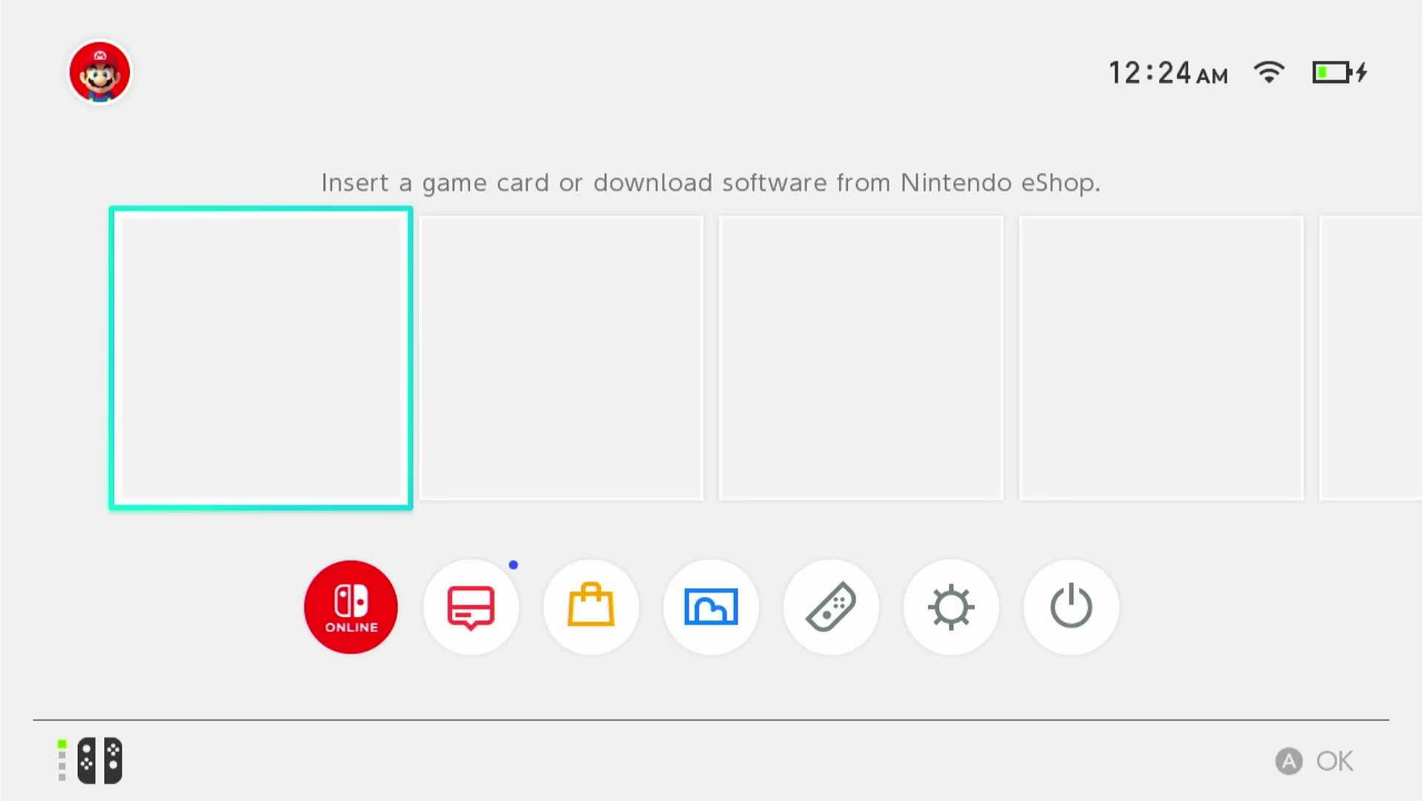
Let the Tinfoil 17.0 self installer finish, then return to the HOME menu with Tinfoil still running
key(Down)
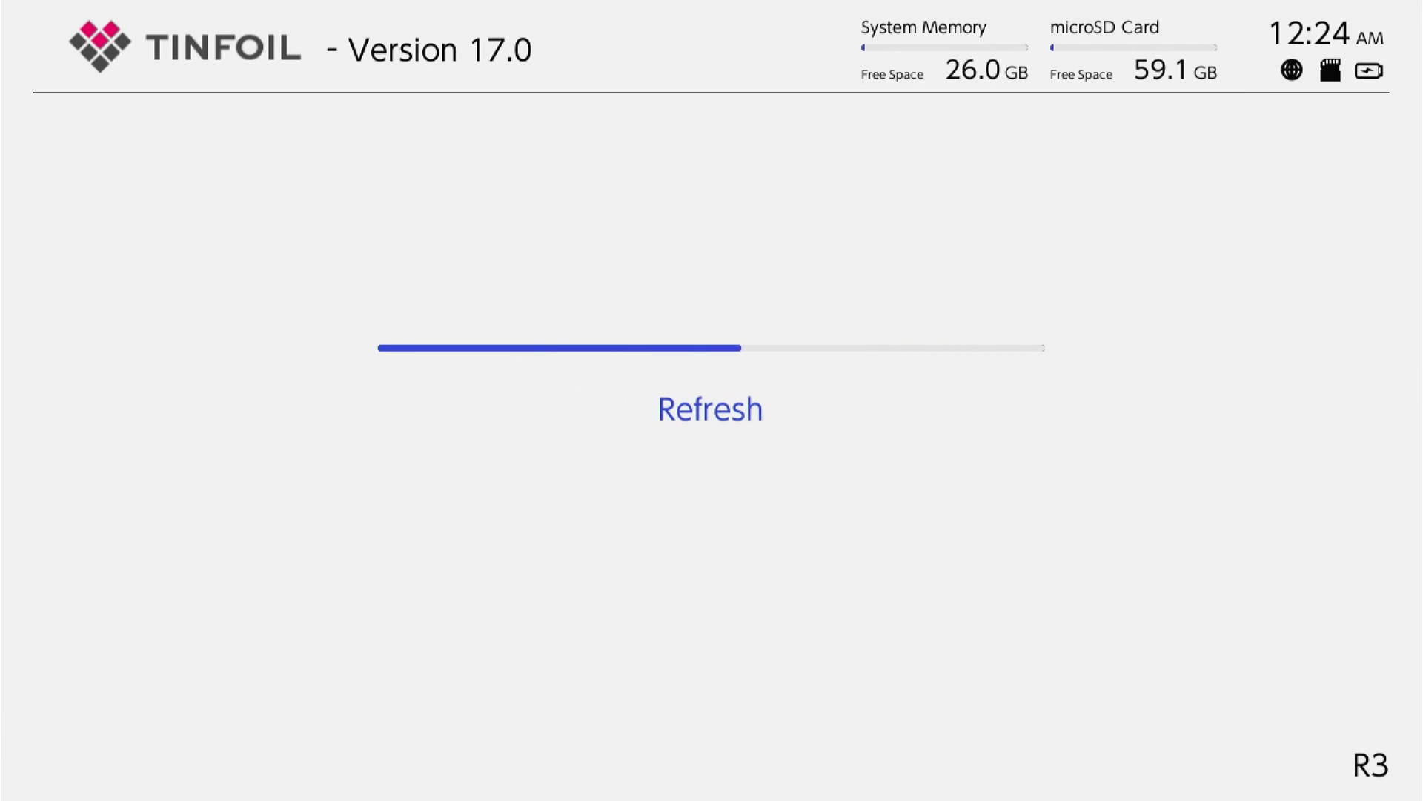
key(Home)
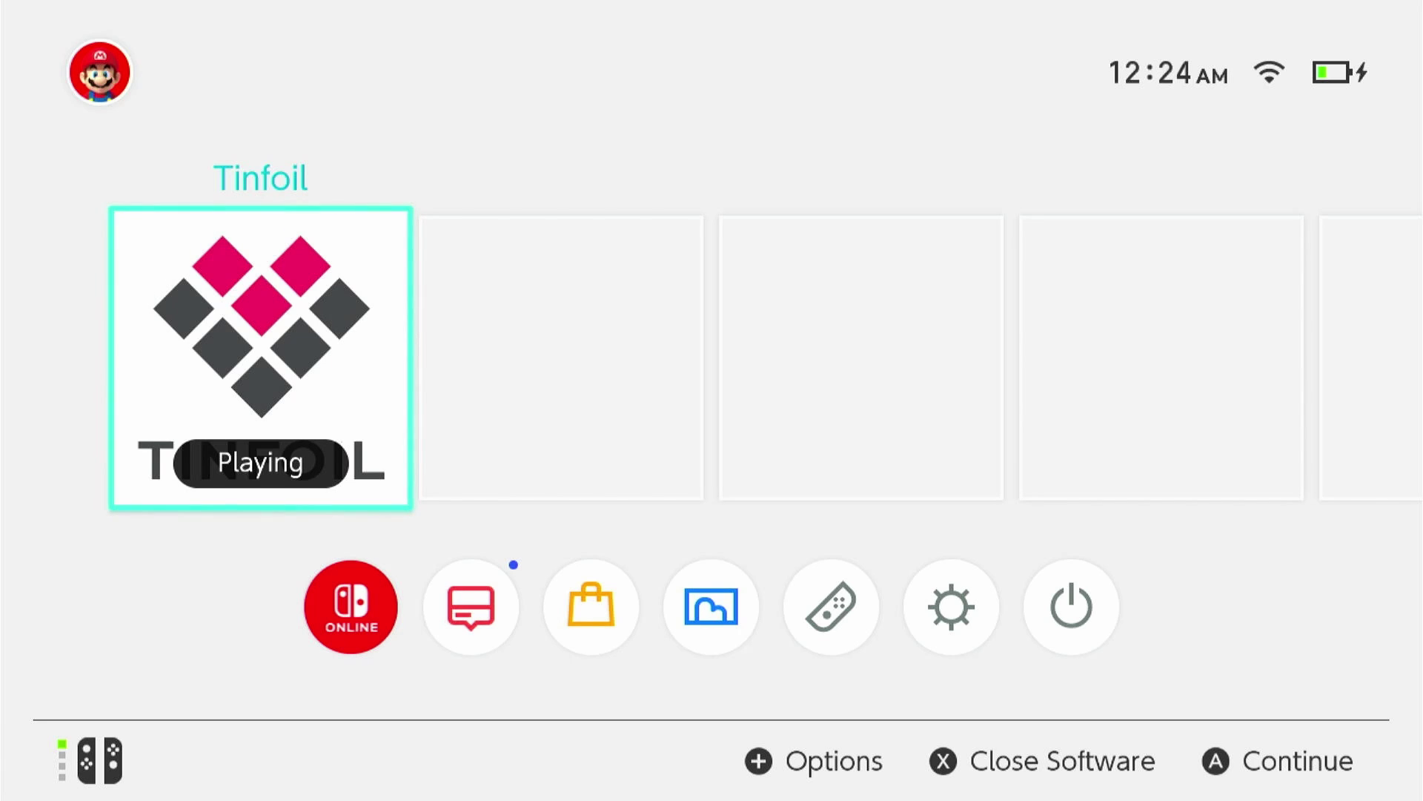
Resume Tinfoil, add a new File Browser location and set its protocol to https
key(Right)
key(Left)
key(Return)
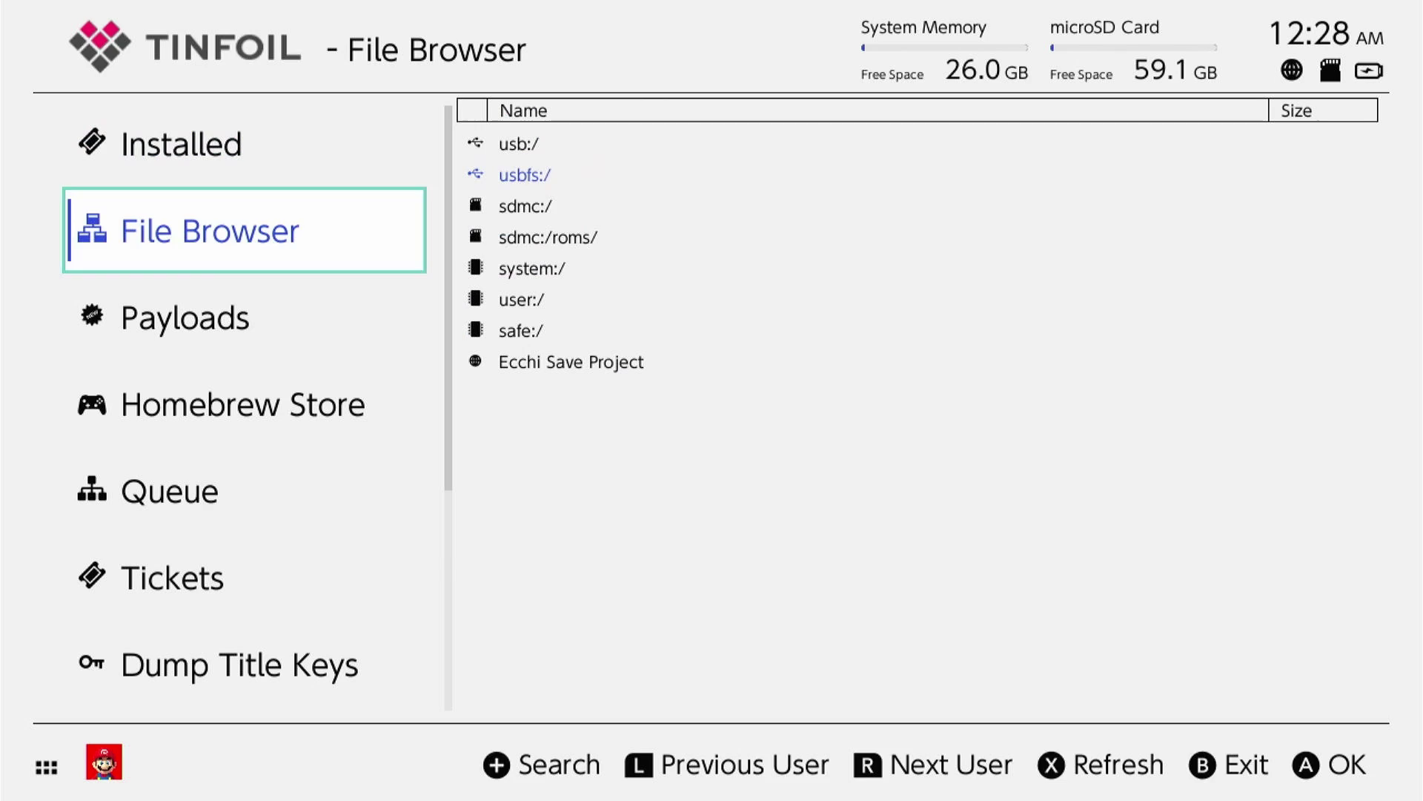
key(Right)
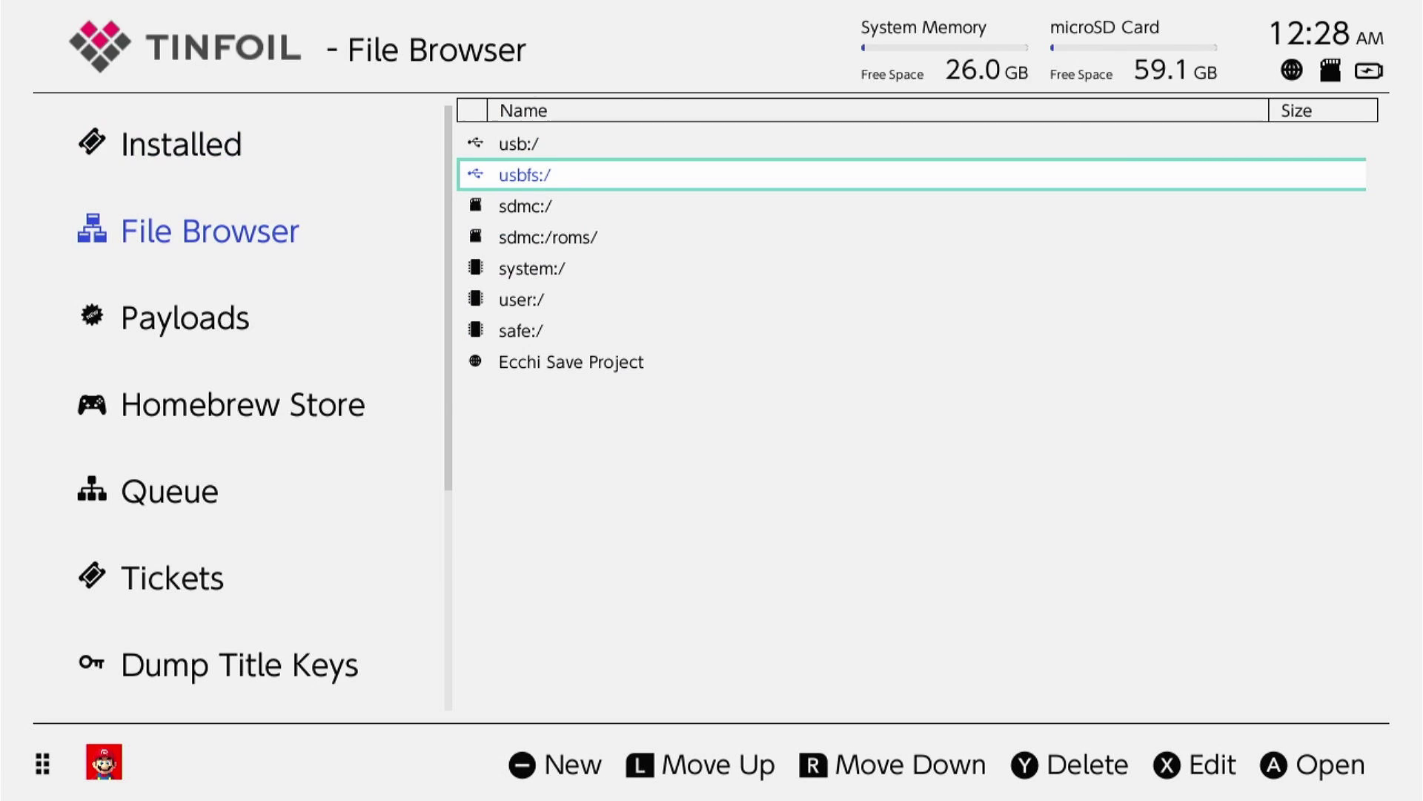
key(minus)
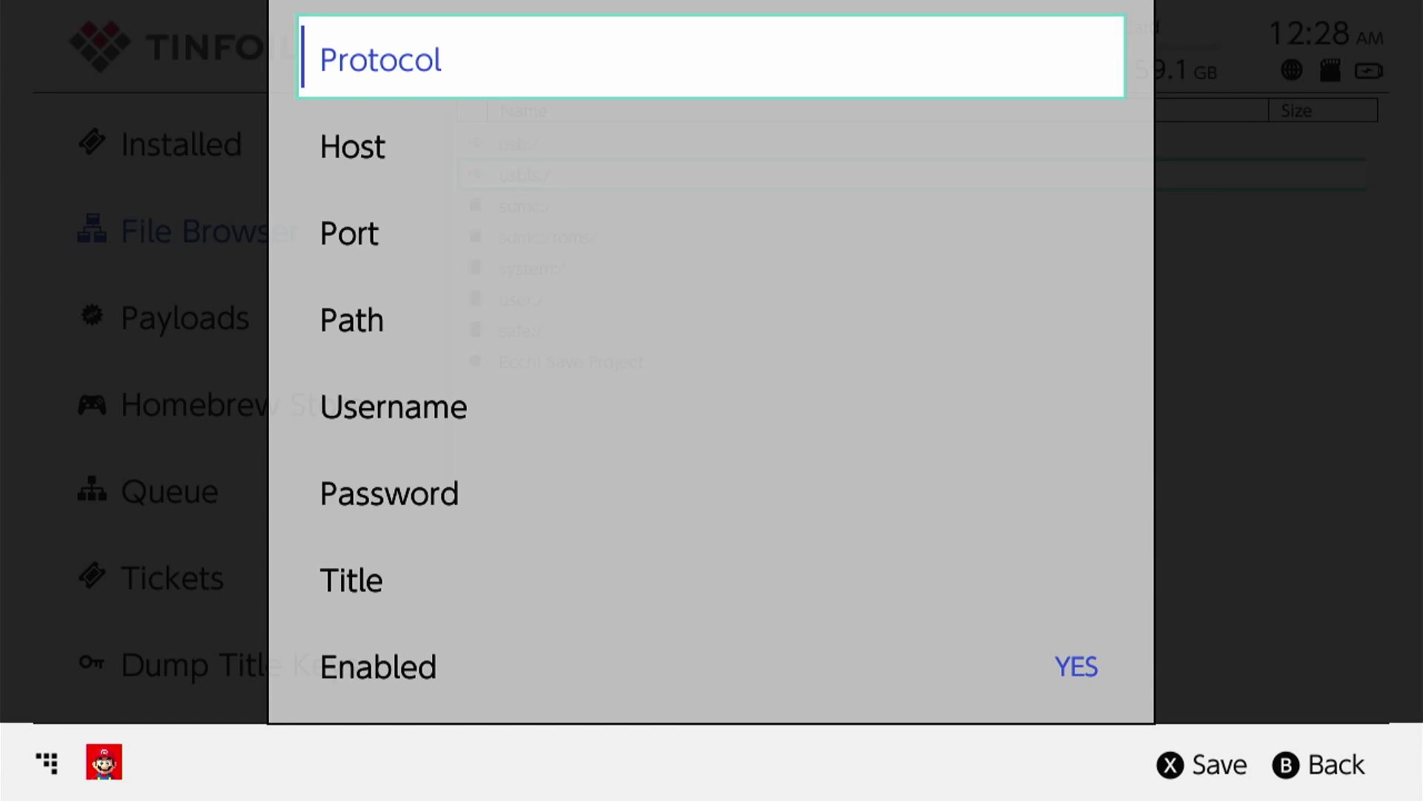
key(Down)
key(Down)
key(Down)
key(Down)
key(Down)
key(Down)
key(Down)
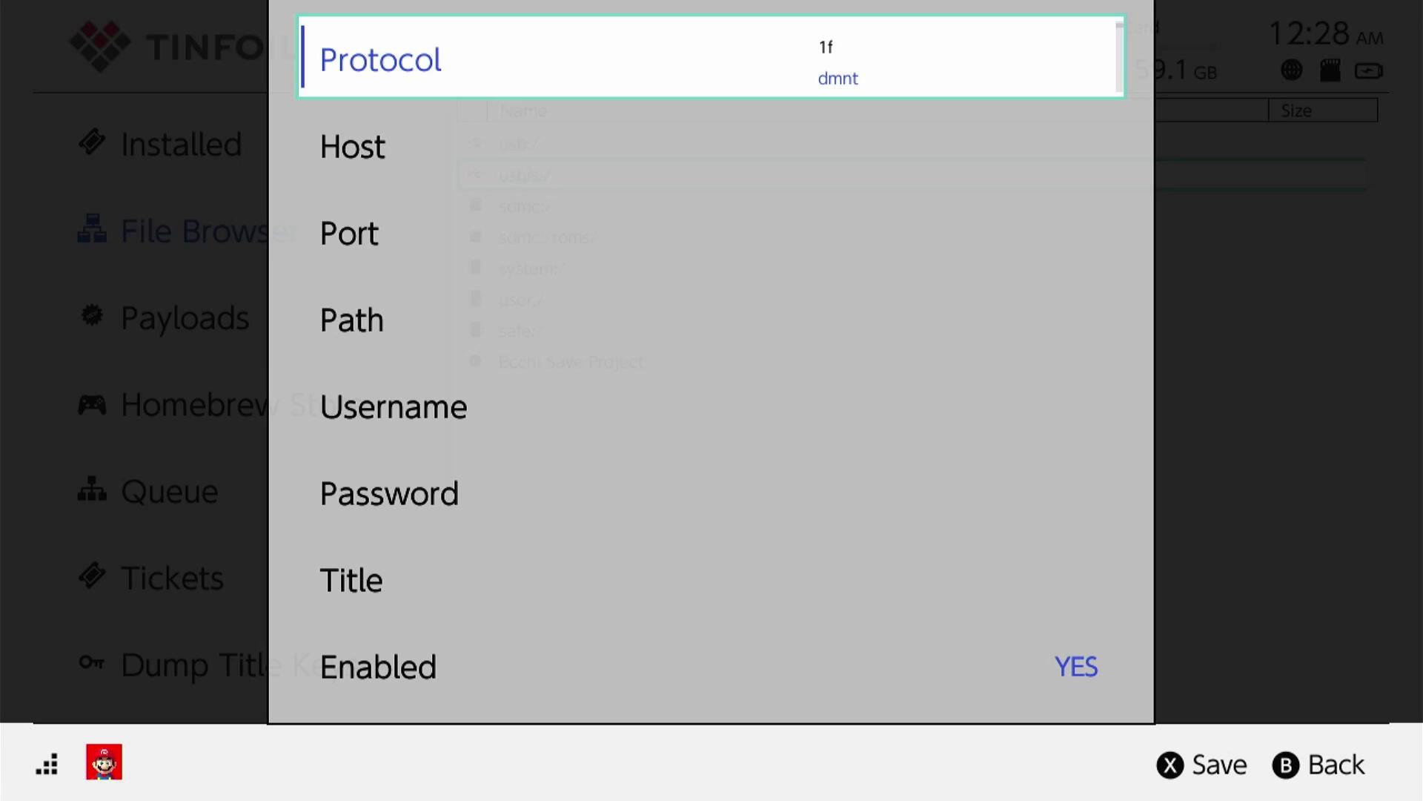
key(Down)
key(Down)
key(Return)
key(Down)
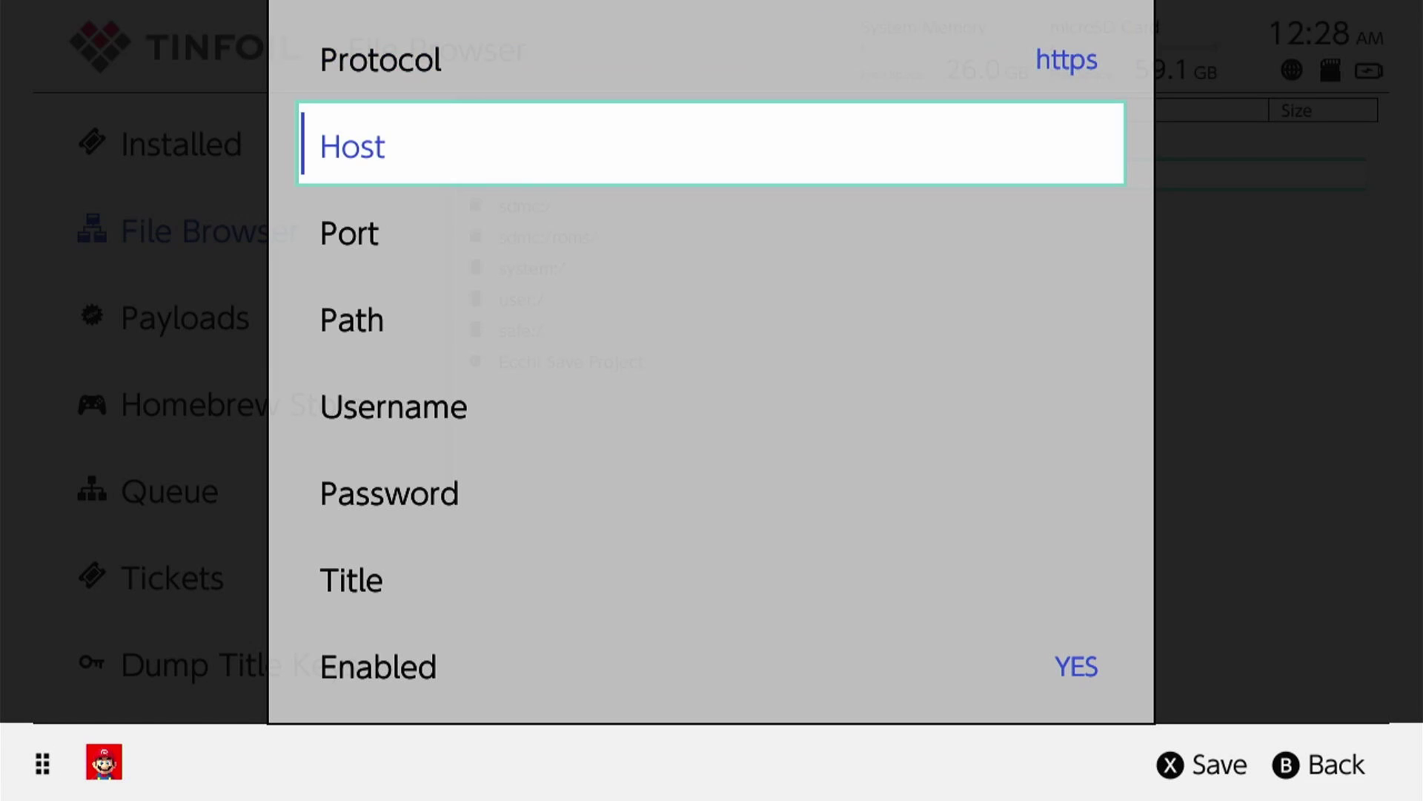
Open the Host field and spell 'liber' on the on-screen keyboard
key(Return)
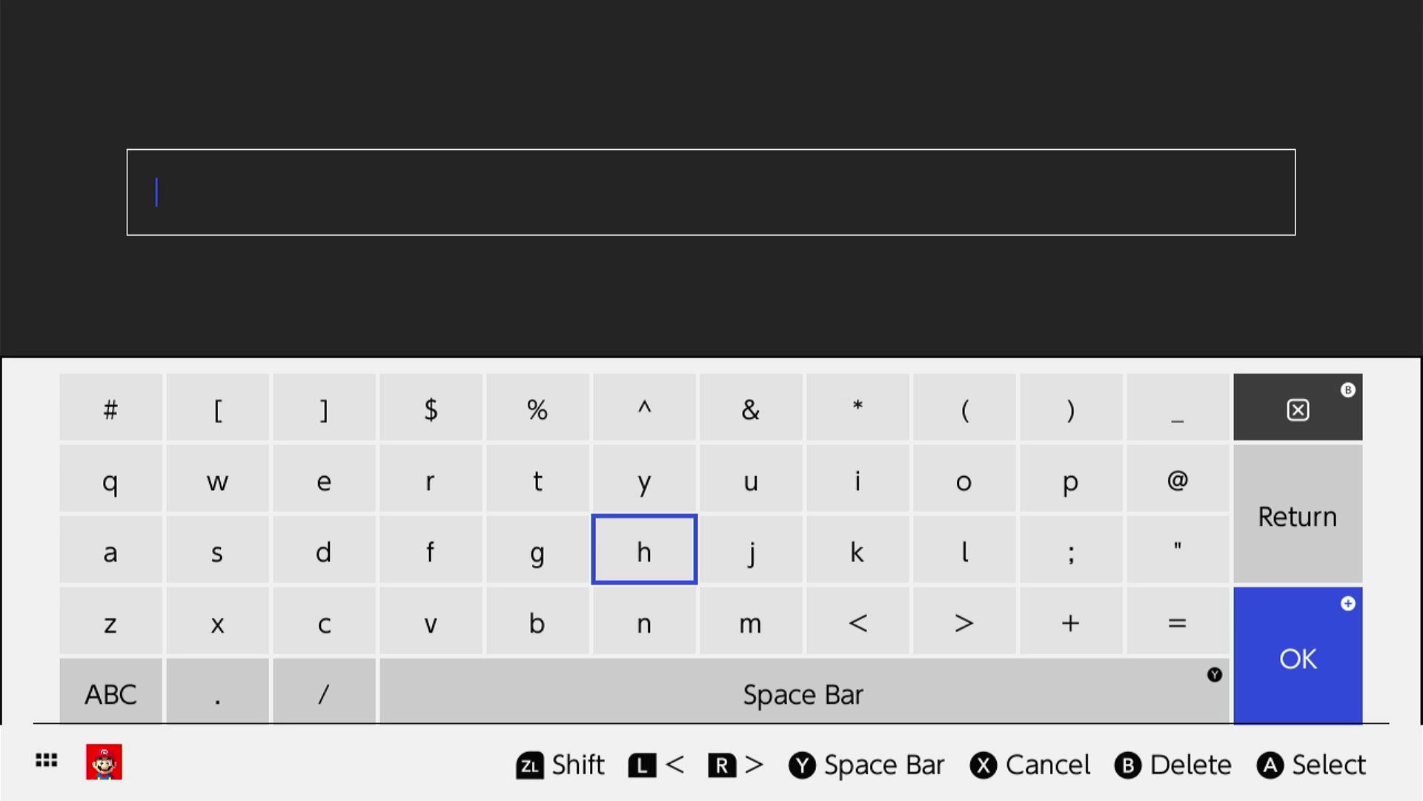
key(Right)
key(Right)
key(Right)
key(Return)
key(Left)
key(Up)
key(Return)
key(Down)
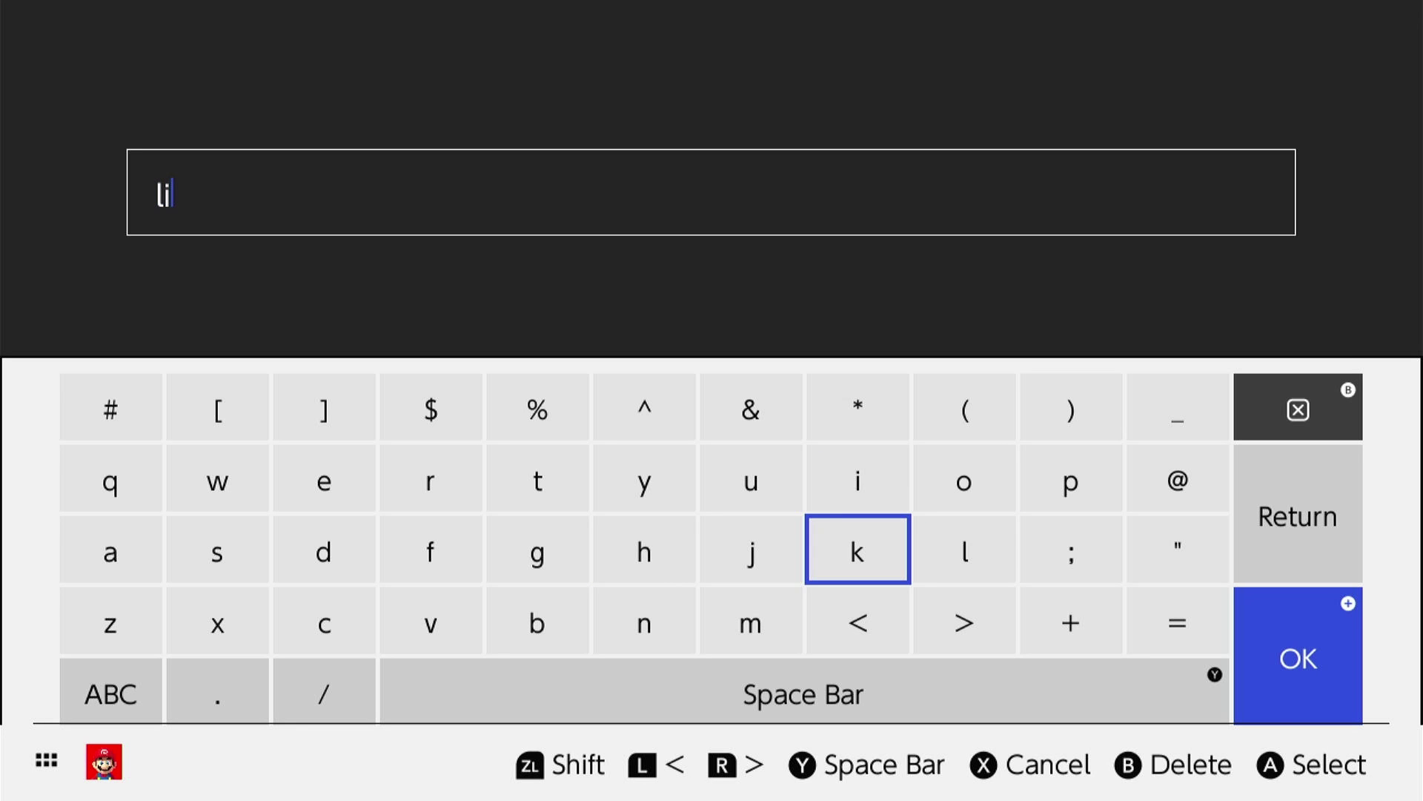
key(Left)
key(Left)
key(Left)
key(Down)
key(Return)
key(Up)
key(Left)
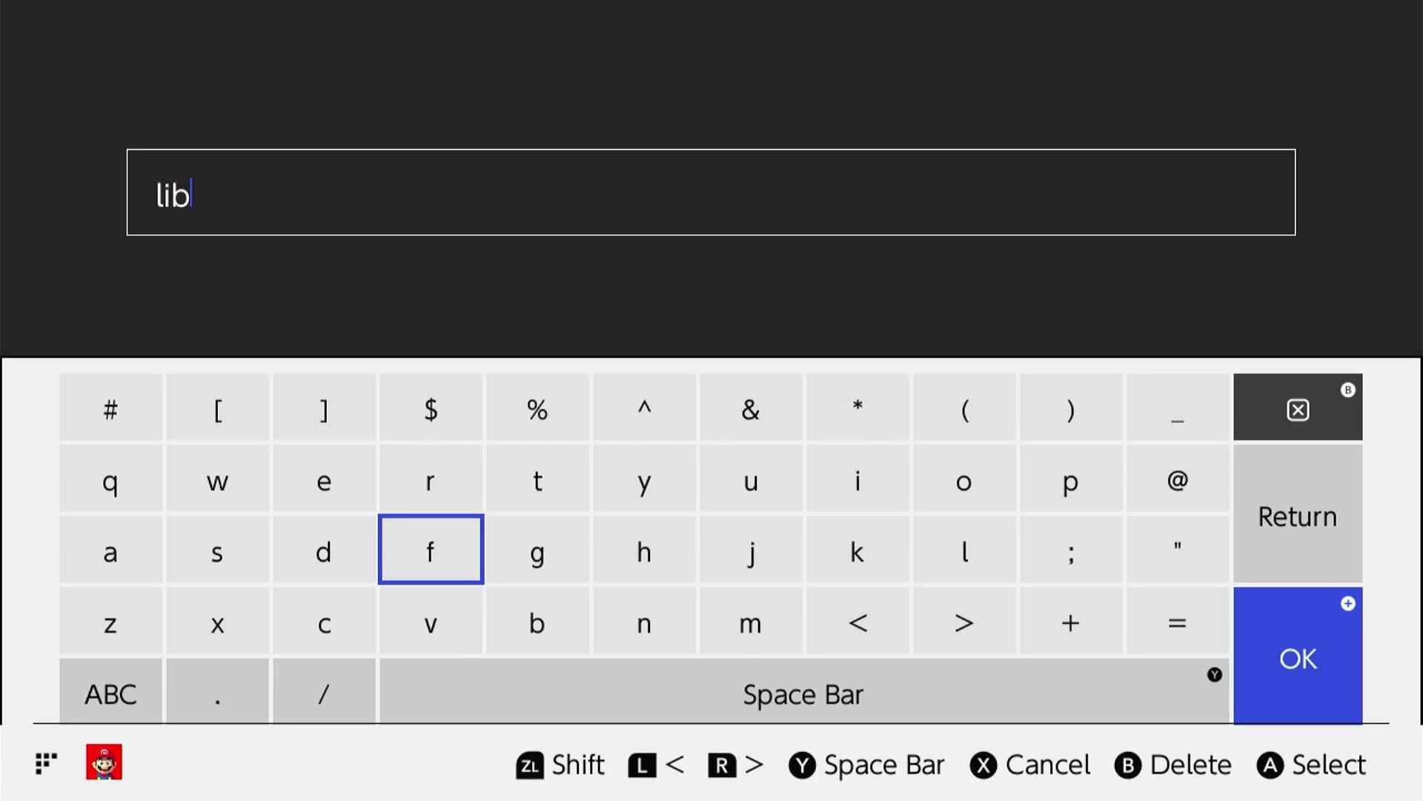
key(Left)
key(Up)
key(Up)
key(Down)
key(Return)
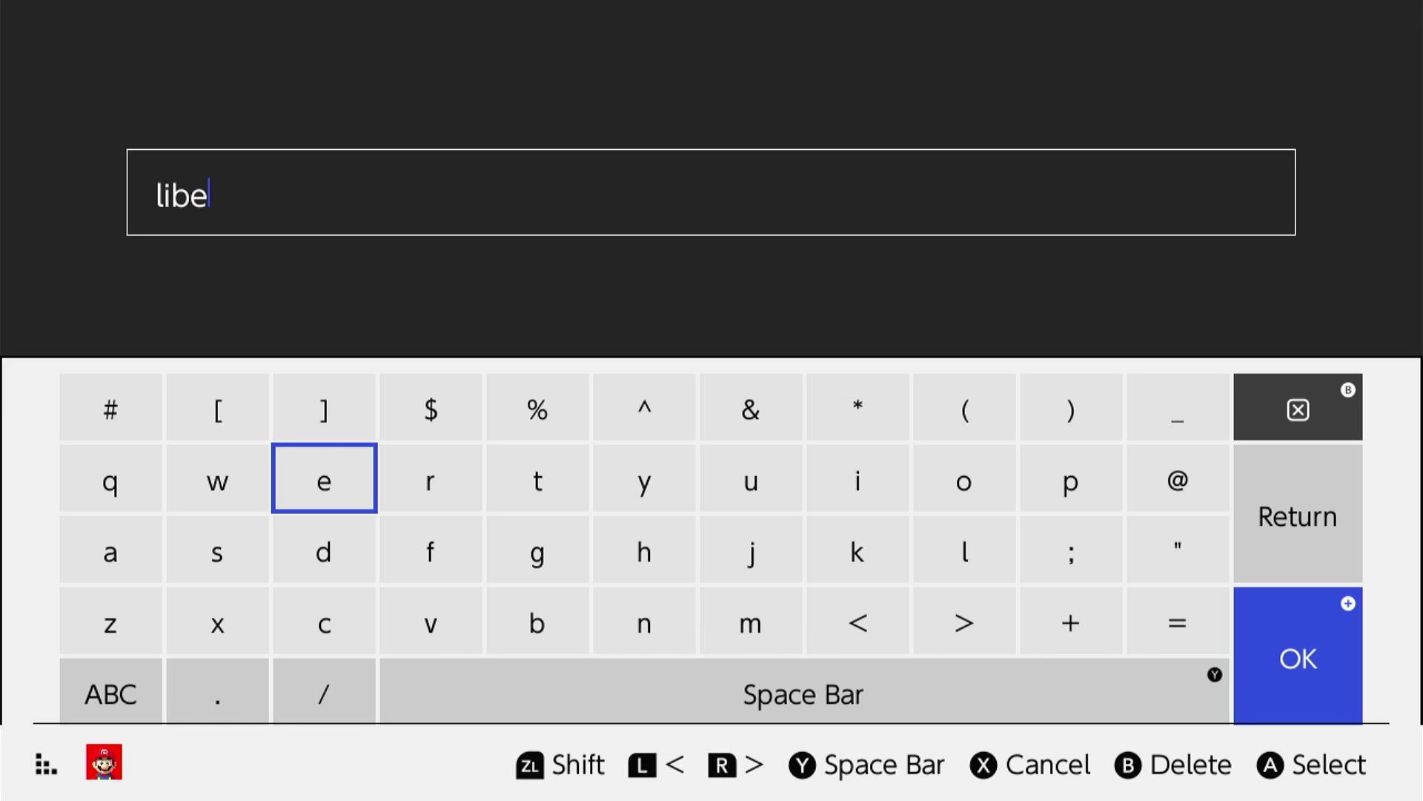
key(Right)
key(Return)
key(Down)
key(Left)
key(Left)
key(Left)
Continue the host name to 'liberashop.' ready for the domain ending
key(Return)
key(Right)
key(Return)
key(Right)
key(Right)
key(Right)
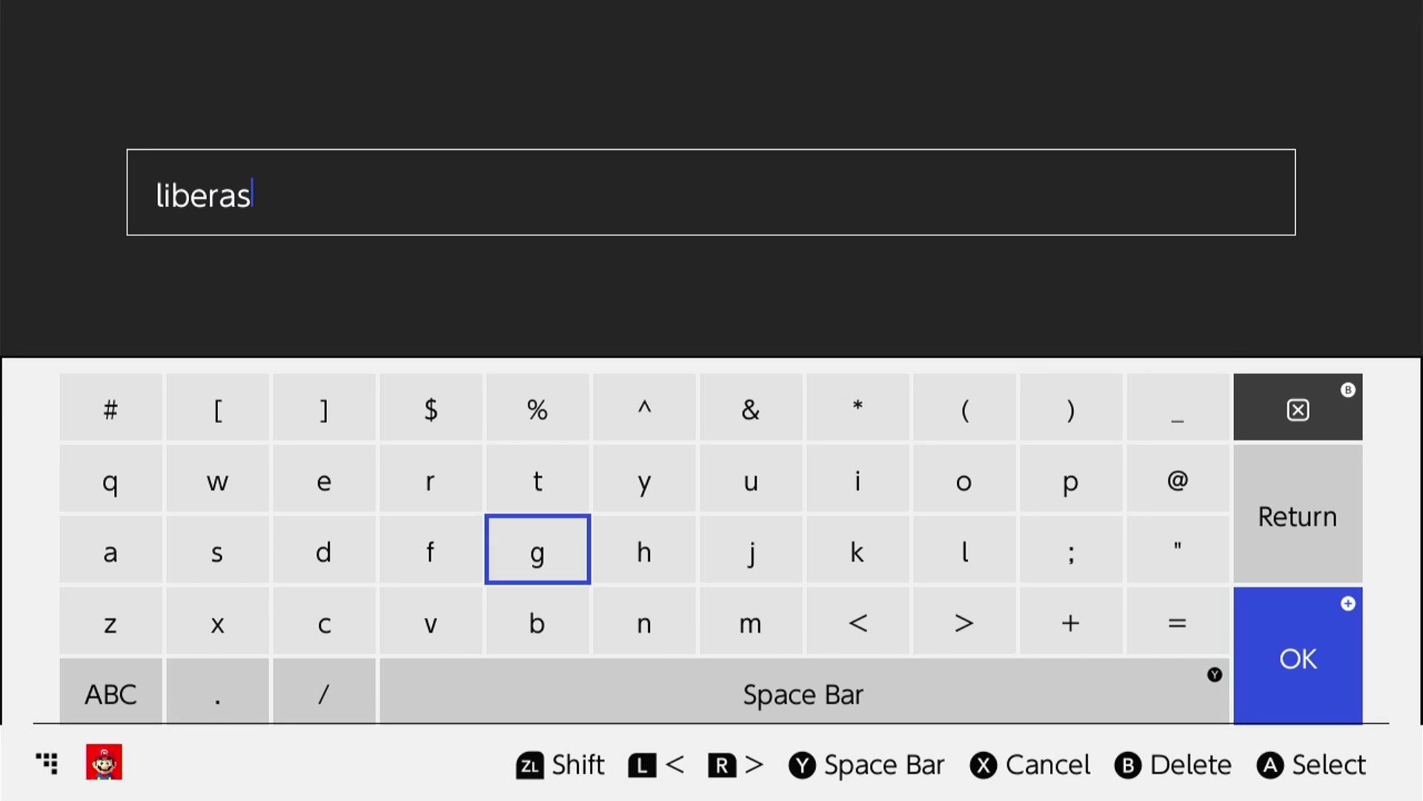
key(Right)
key(Return)
key(Right)
key(Right)
key(Right)
key(Up)
key(Return)
key(Right)
key(Return)
key(Down)
key(Left)
key(Left)
key(Left)
key(Left)
key(Left)
key(Left)
key(Left)
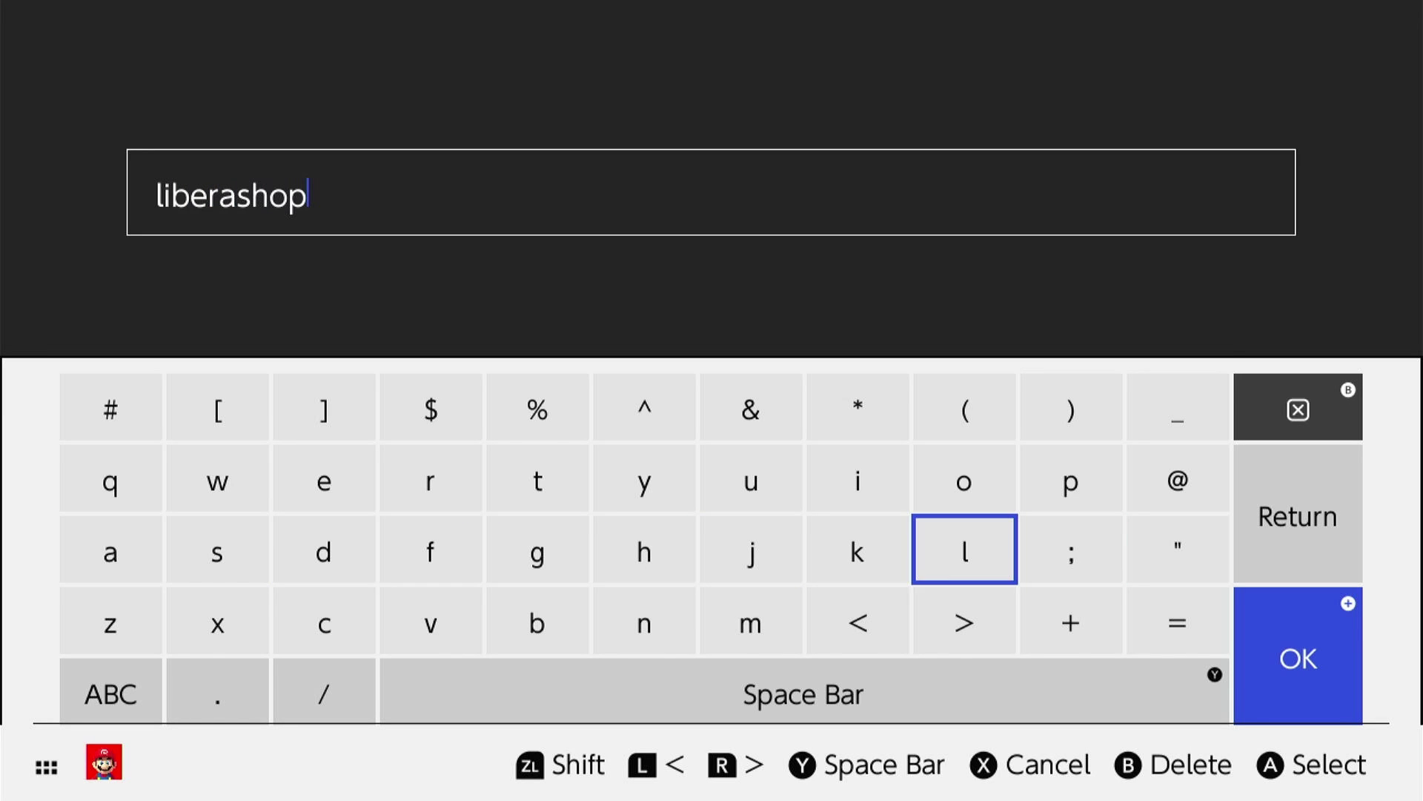
key(Down)
key(Down)
key(Left)
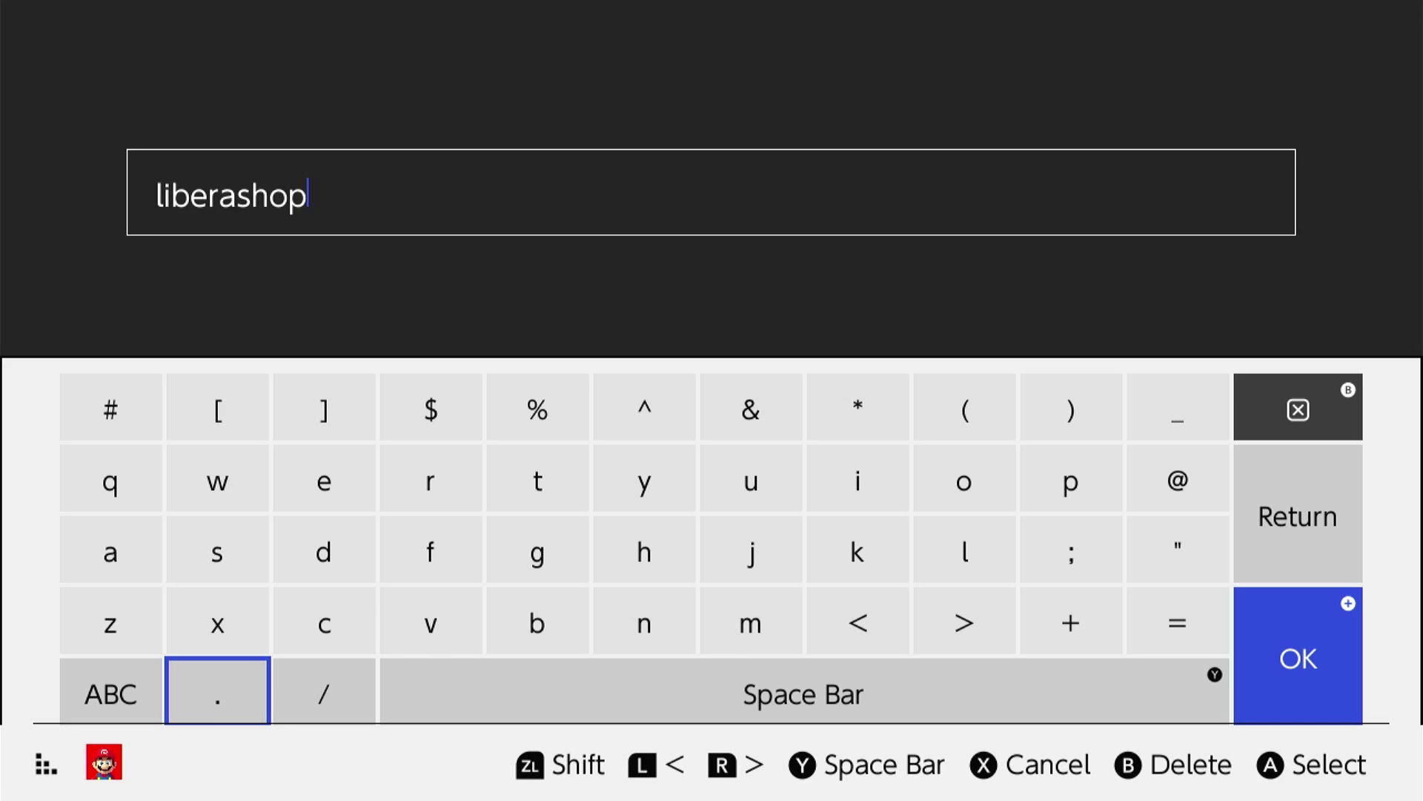
key(Return)
key(Up)
key(Up)
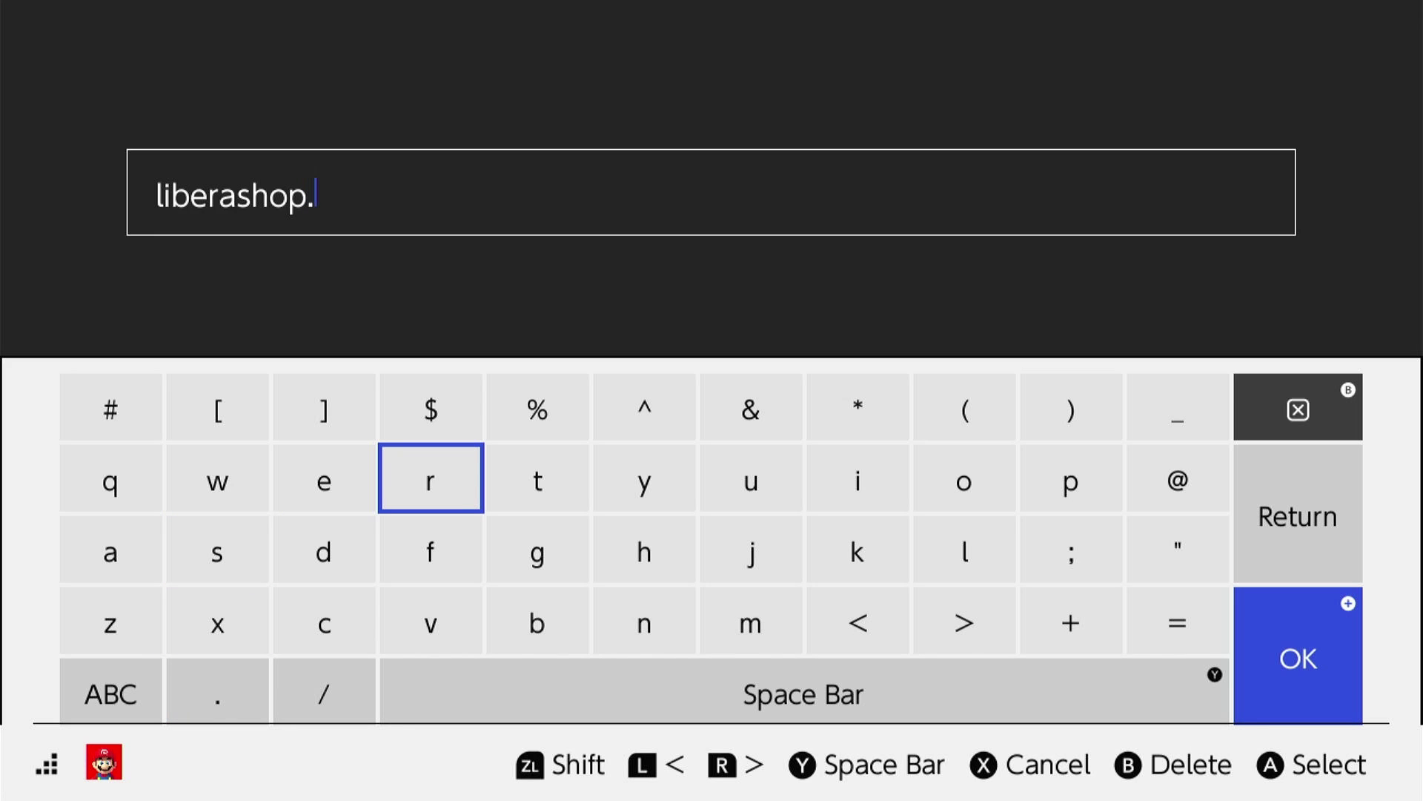
Finish the host as liberashop.rs and set the location's path to /
text(rs)
key(Return)
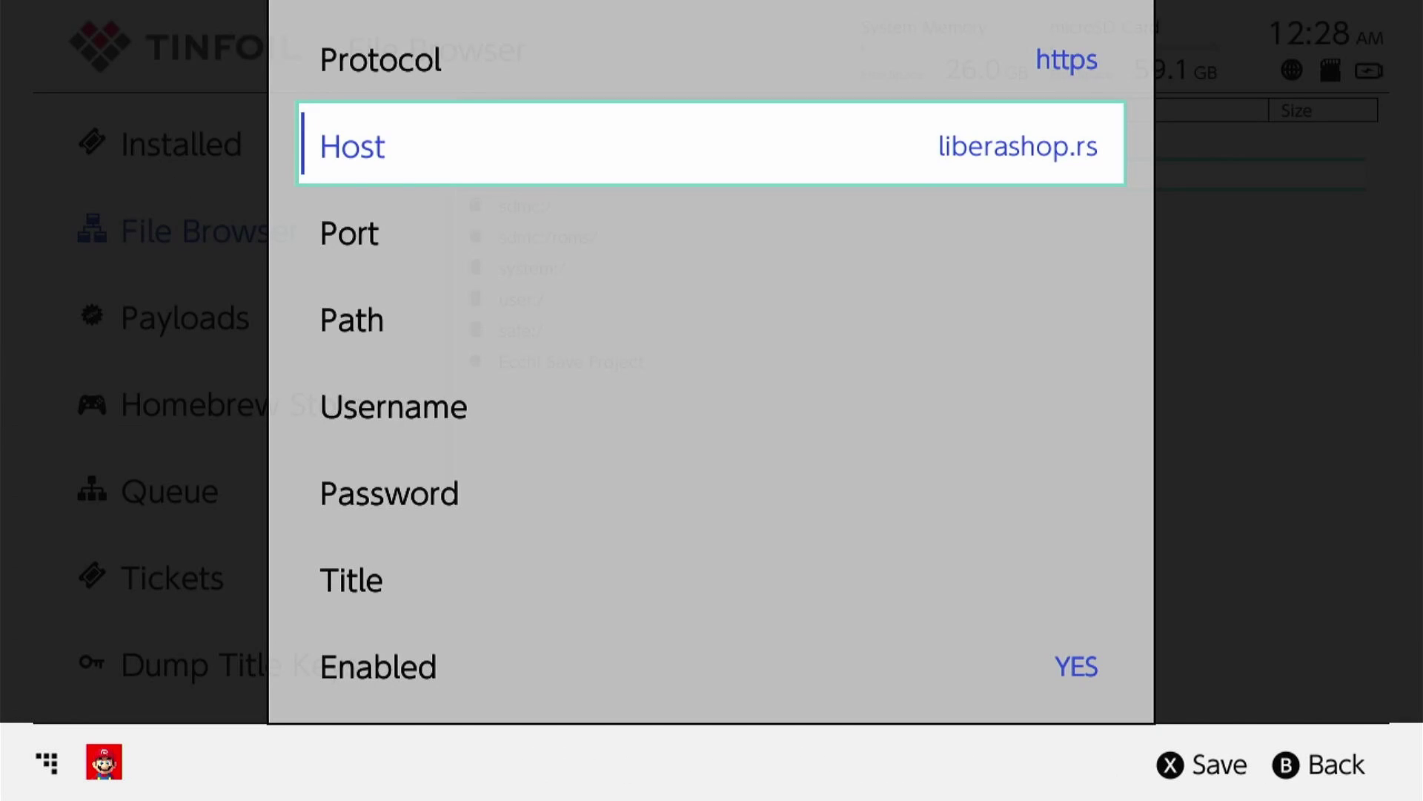
key(Down)
key(Down)
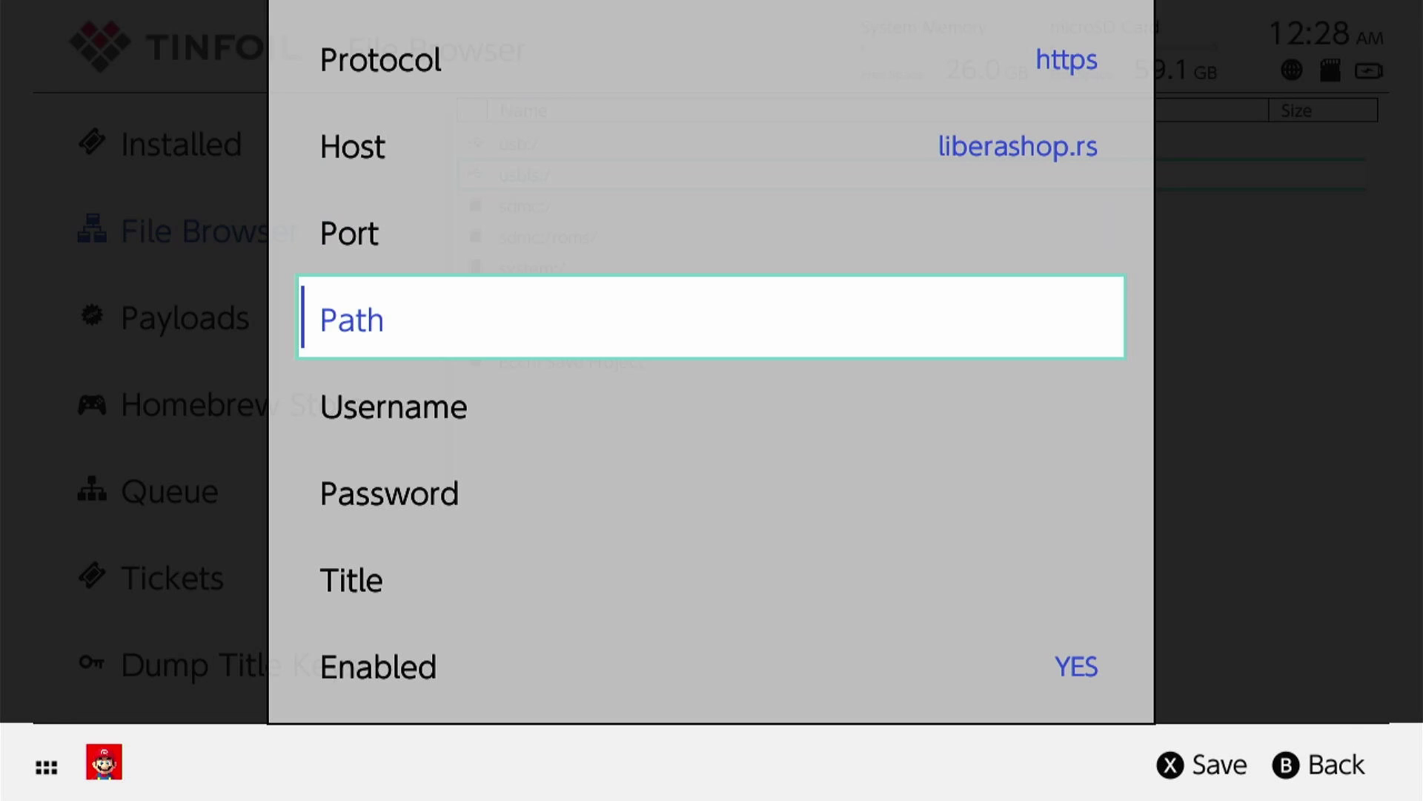
key(Return)
key(Down)
key(Left)
key(Left)
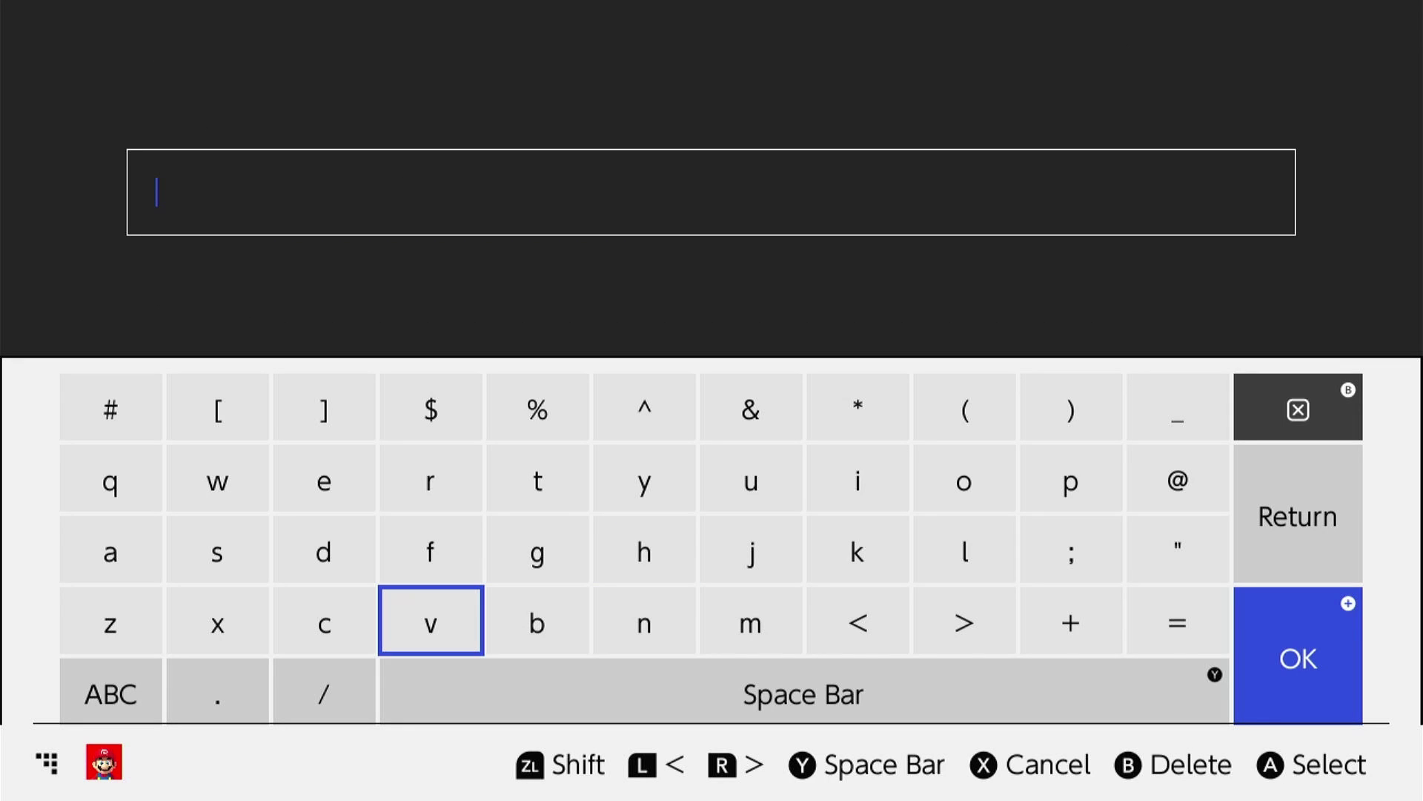
key(Left)
key(Down)
text(/)
key(Right)
key(plus)
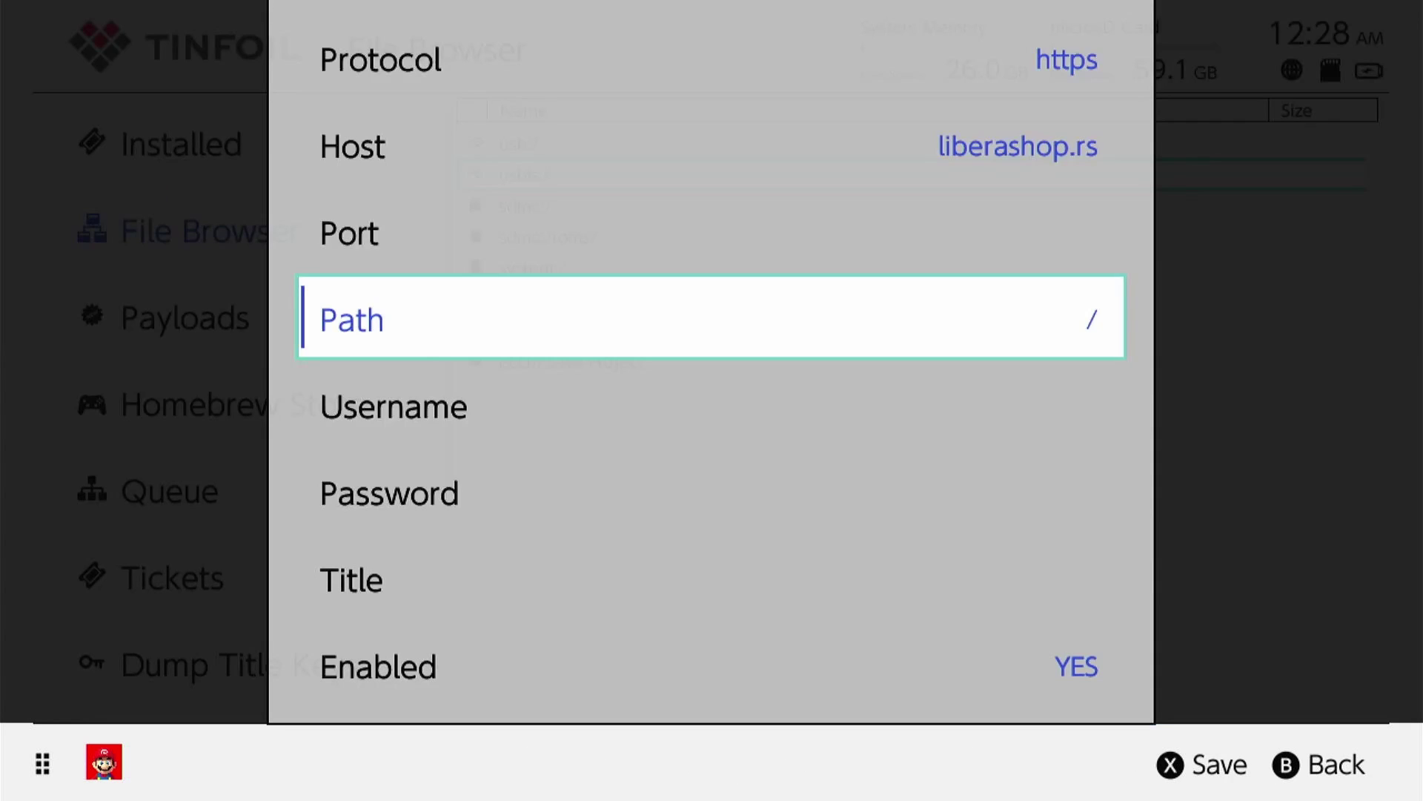
Move down to Title and start spelling the shop title on the on-screen keyboard
key(Down)
key(Down)
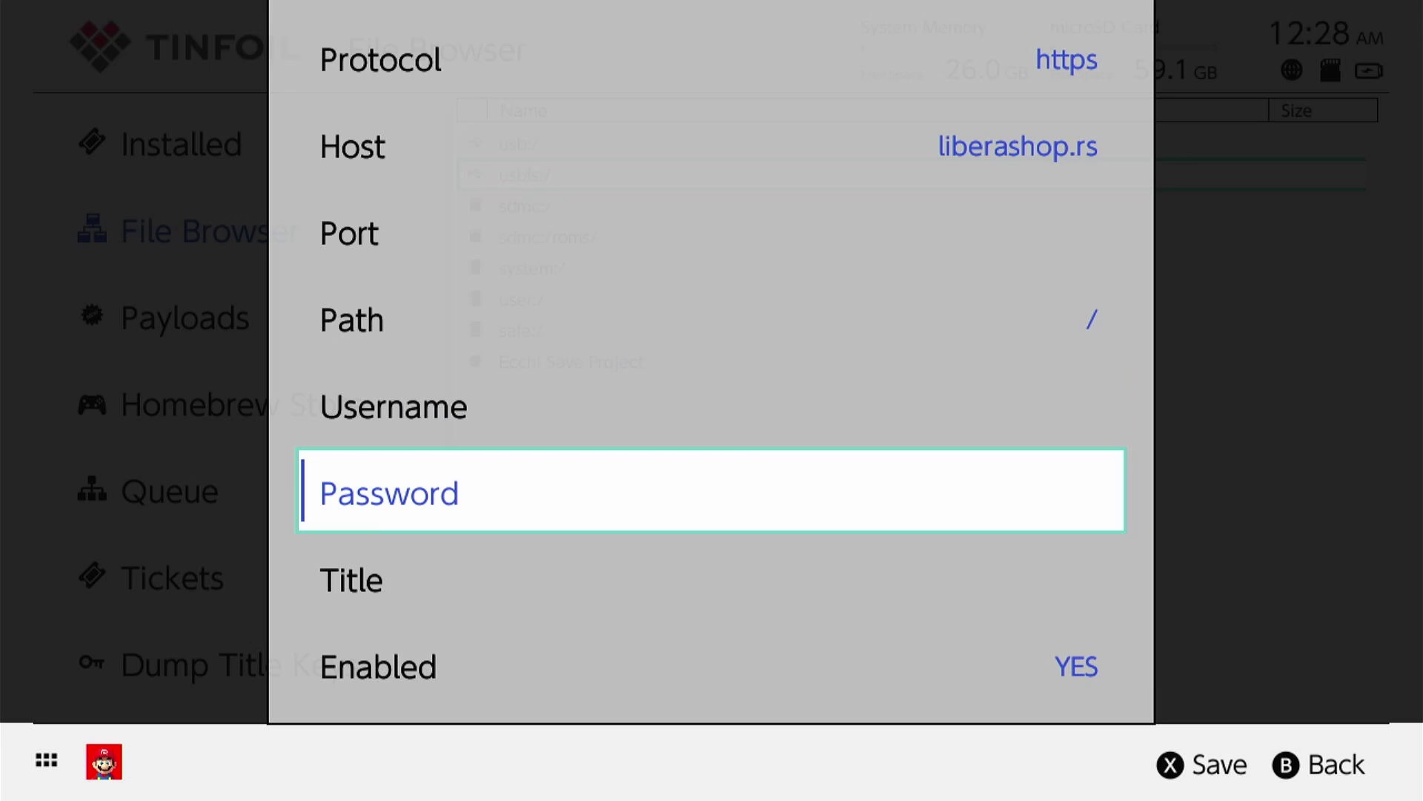
key(Down)
key(a)
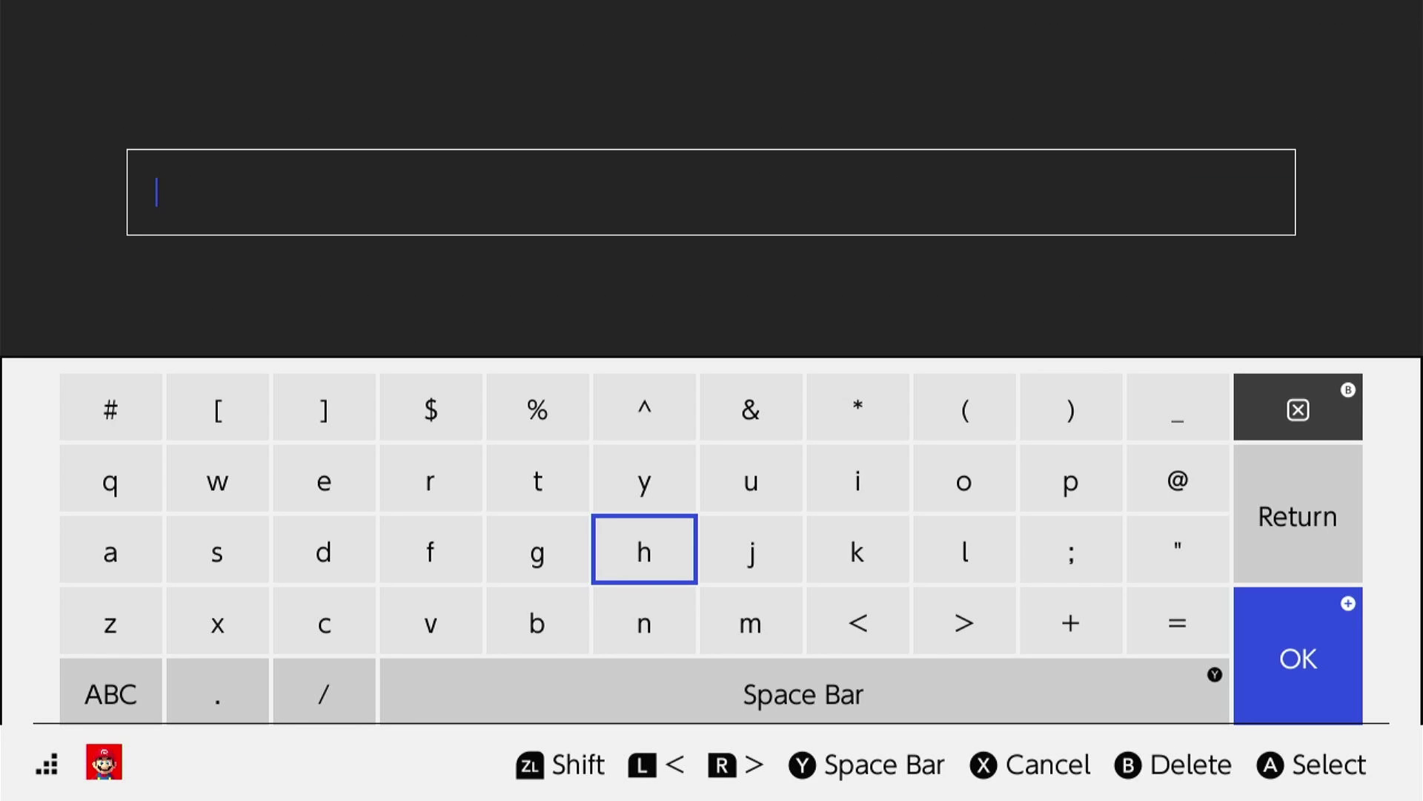
key(Right)
key(Right)
key(Right)
key(a)
key(Left)
key(Up)
key(a)
key(Down)
key(Left)
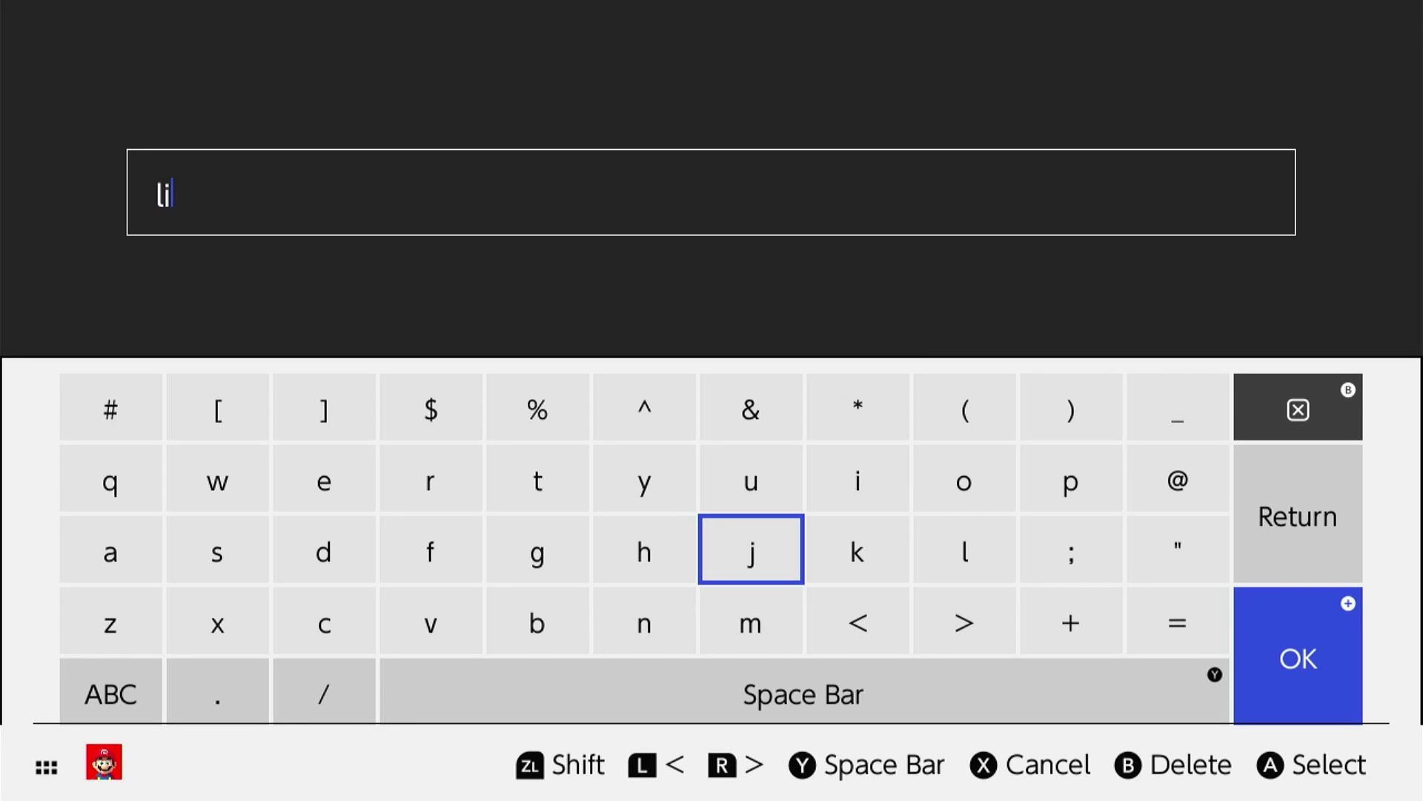
key(Left)
key(Left)
Complete the title as 'liberashop' and confirm it
key(Down)
key(a)
key(Up)
key(Left)
key(Left)
key(Up)
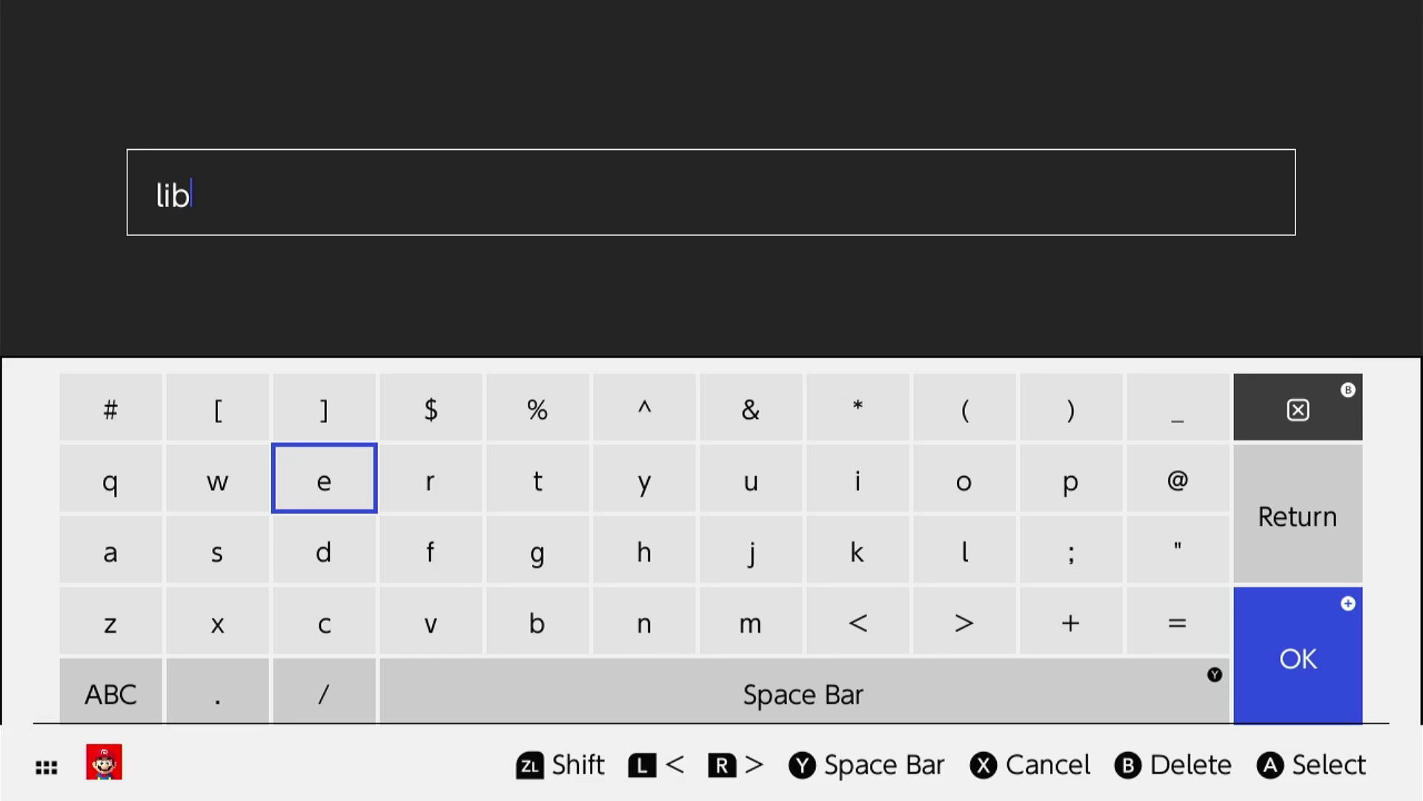
key(a)
key(Right)
key(a)
key(Down)
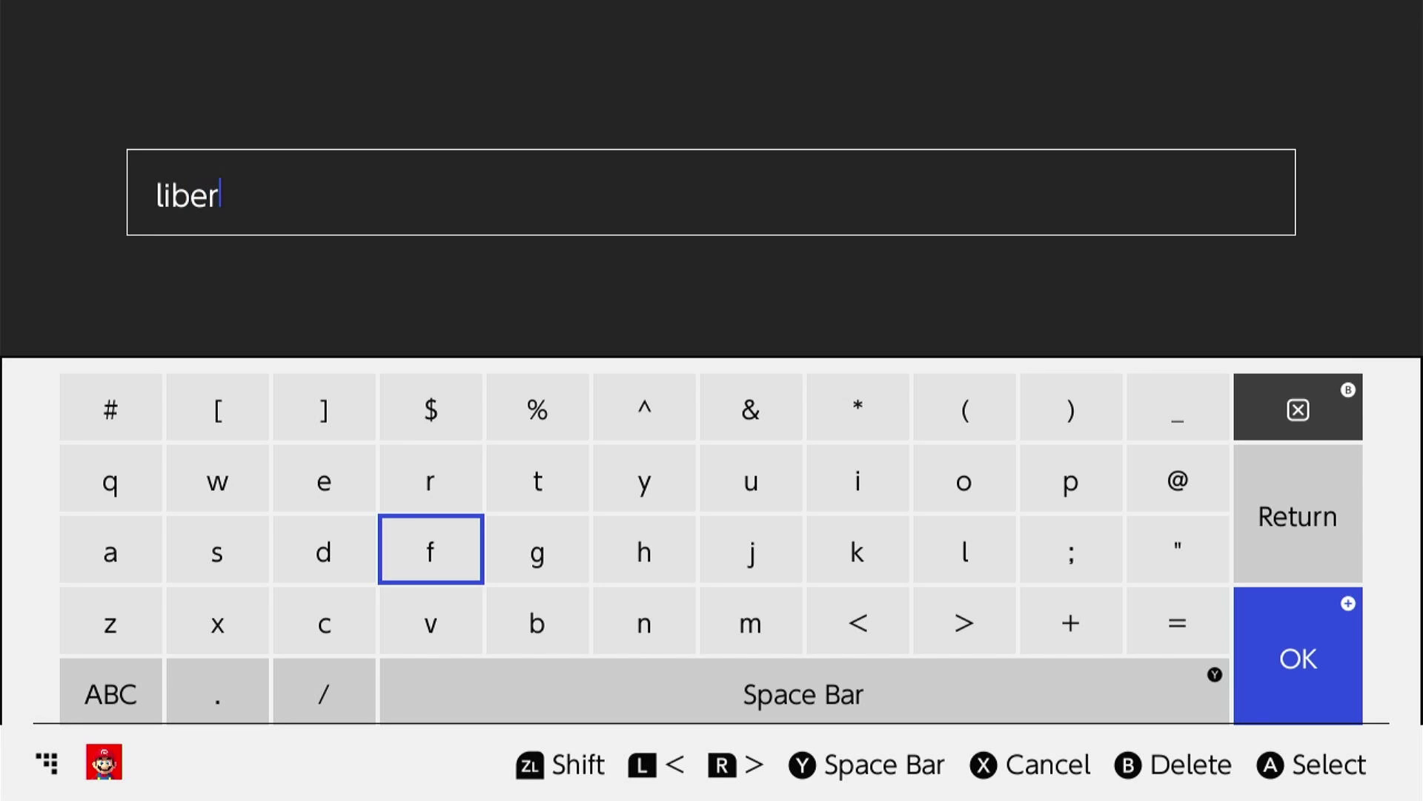
key(Left)
key(Left)
key(Left)
key(a)
key(Right)
key(a)
key(Right)
key(Right)
key(Right)
key(Right)
key(a)
key(Right)
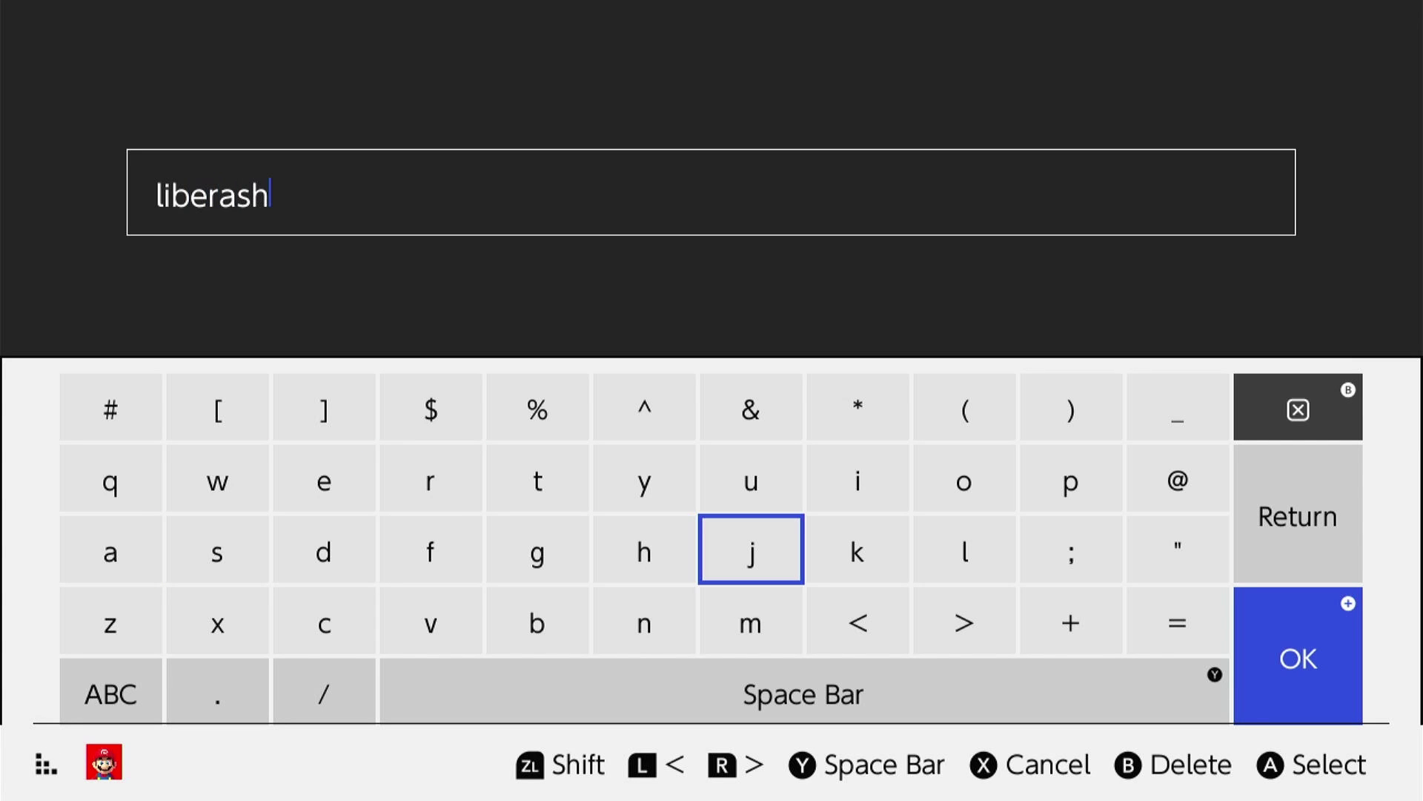
key(Right)
key(Up)
key(a)
key(Right)
key(a)
key(plus)
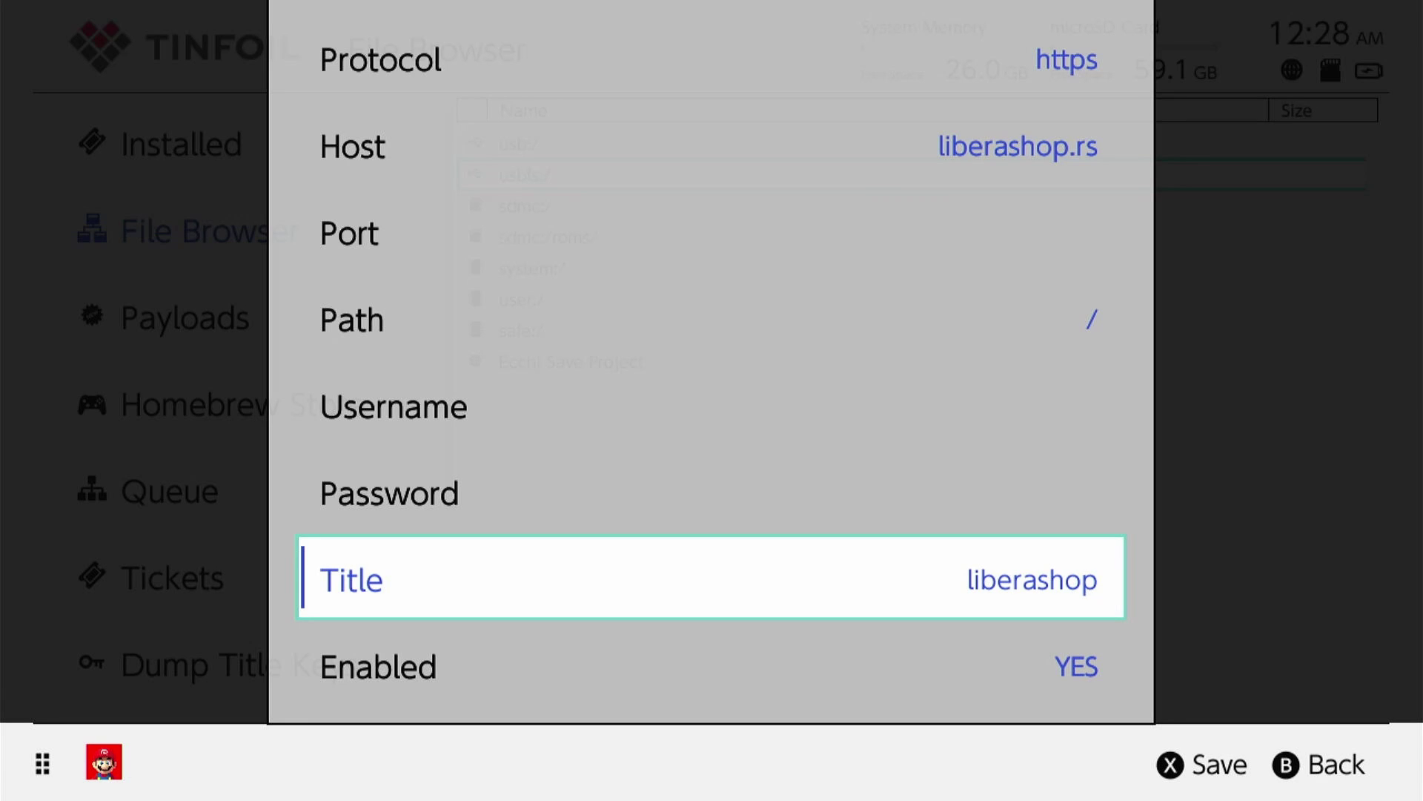
Save the liberashop location with X and let Tinfoil refresh to the LiberaShop welcome message
key(x)
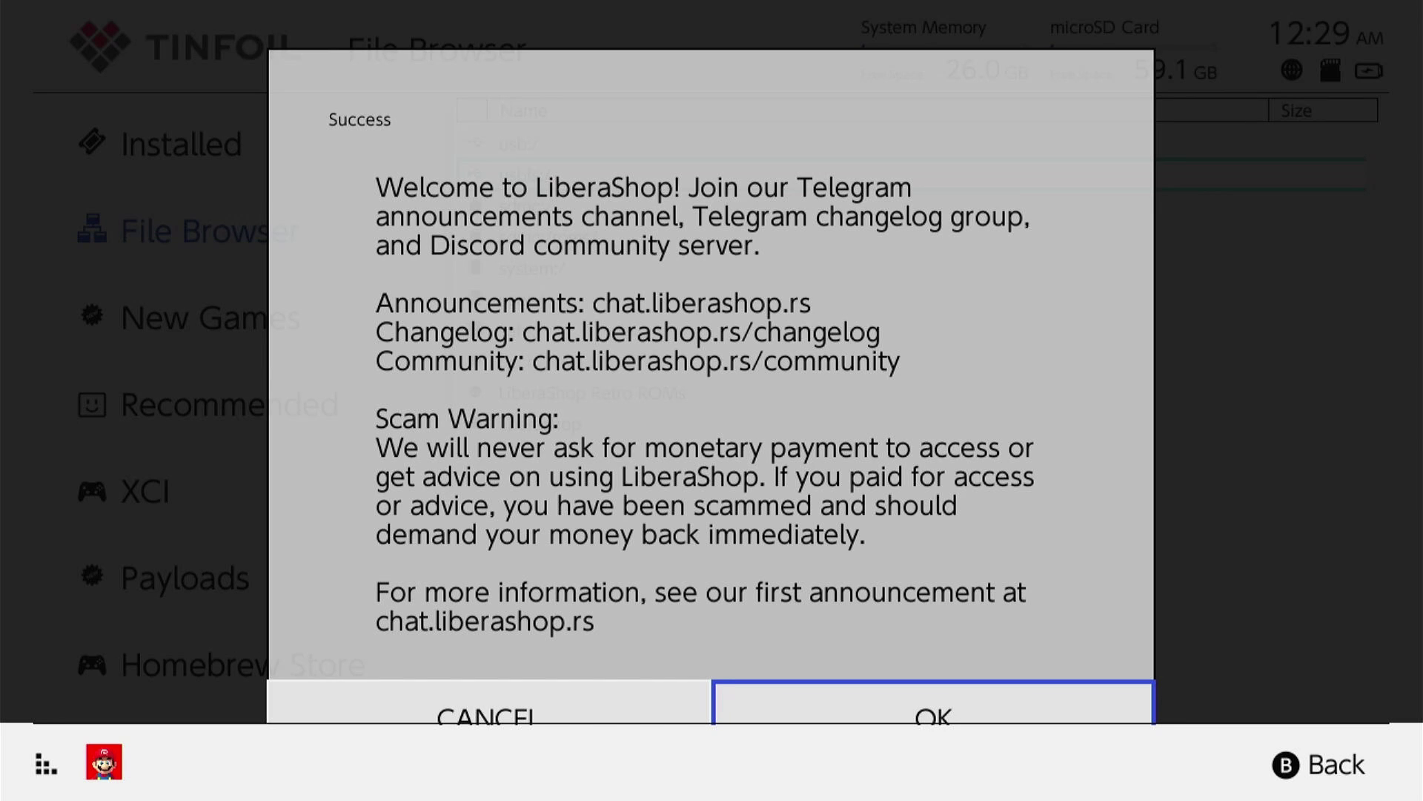
Dismiss the LiberaShop welcome, open the New Games list and start a search in it
key(Return)
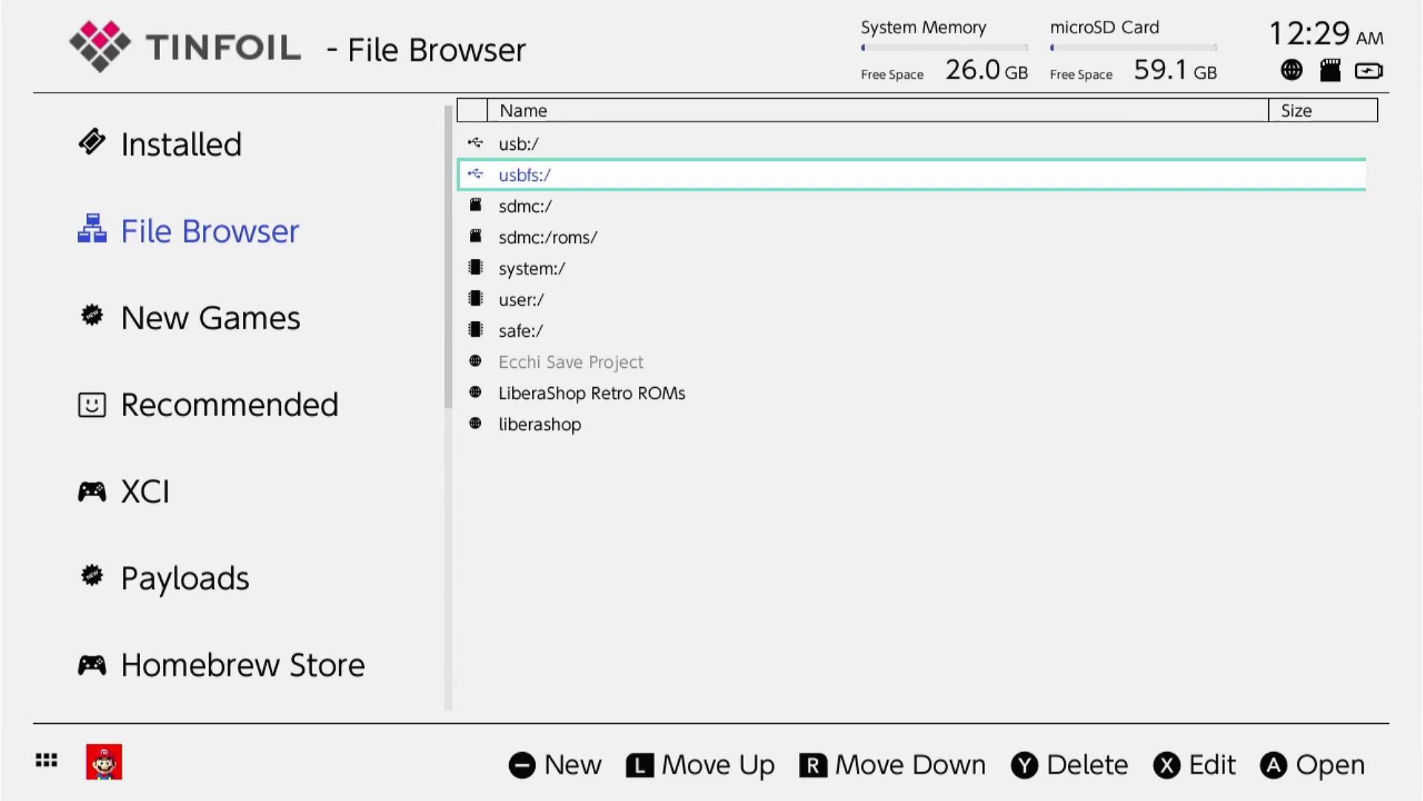
key(Left)
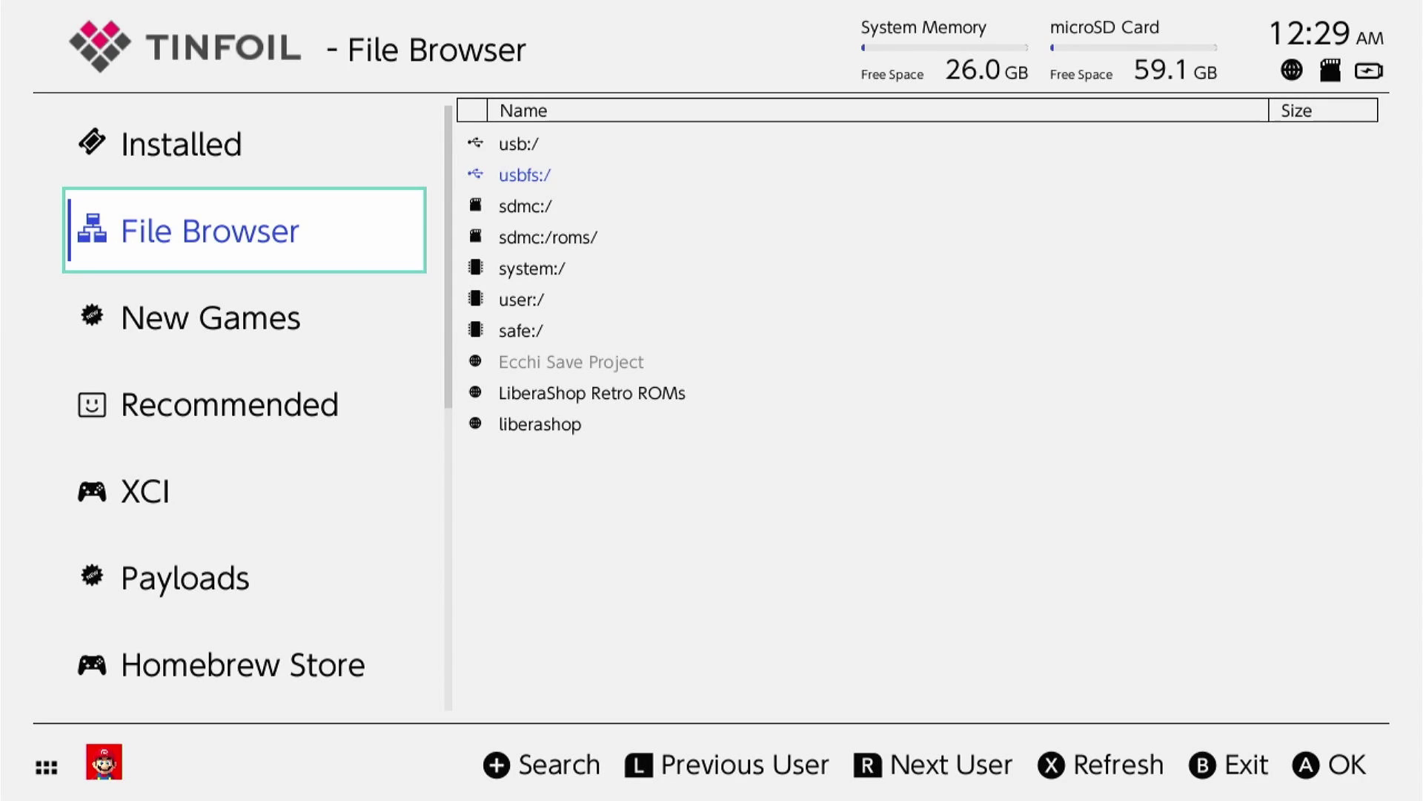
click(210, 317)
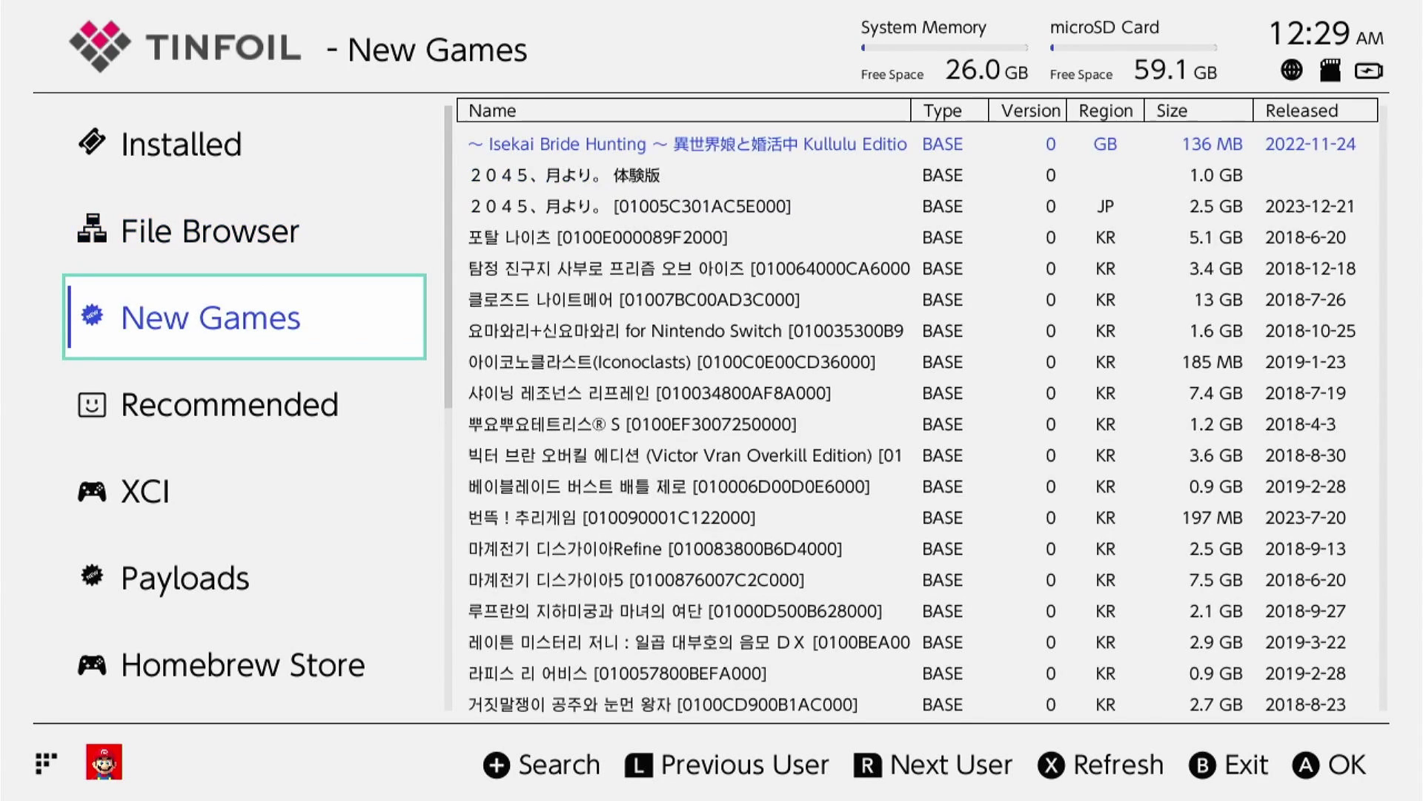
key(plus)
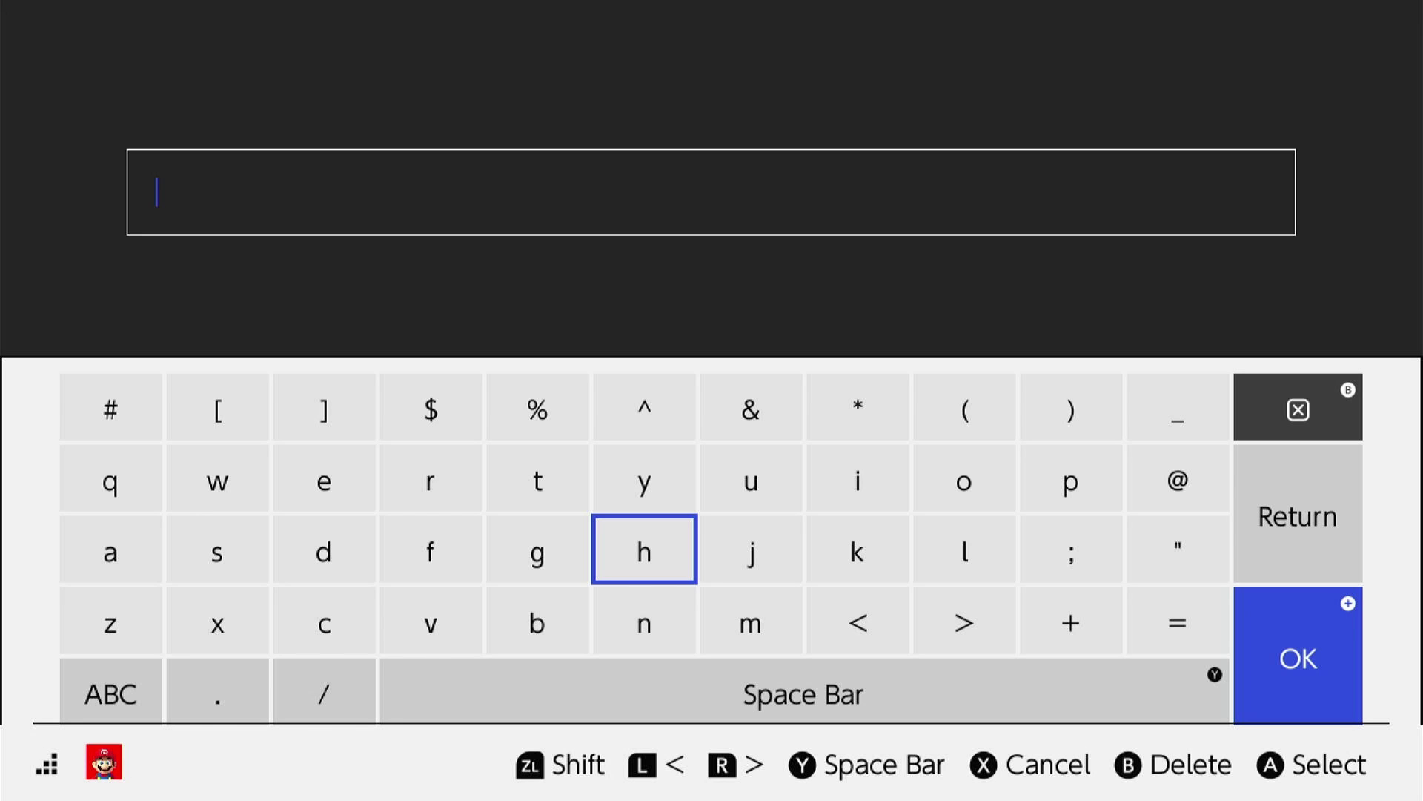
key(Up)
key(Up)
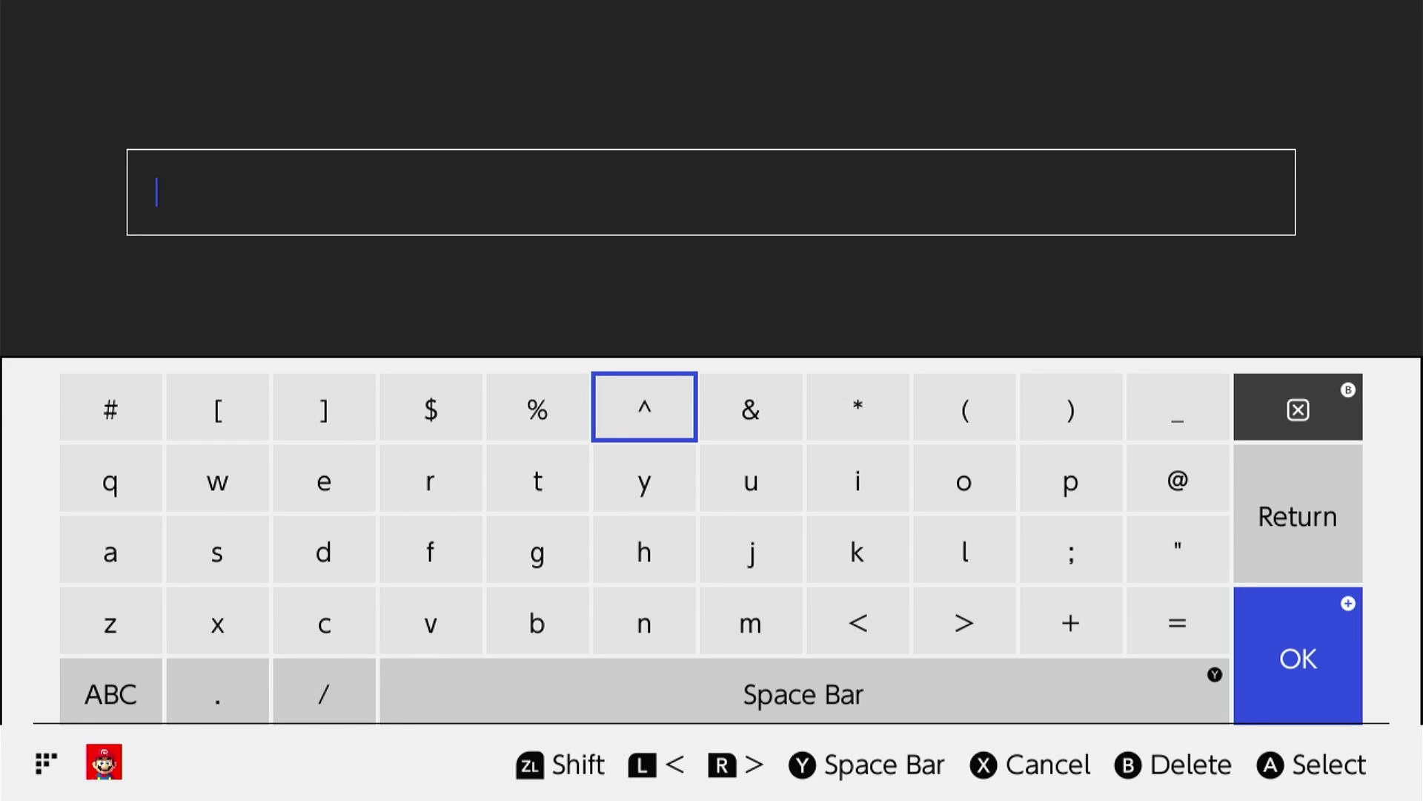